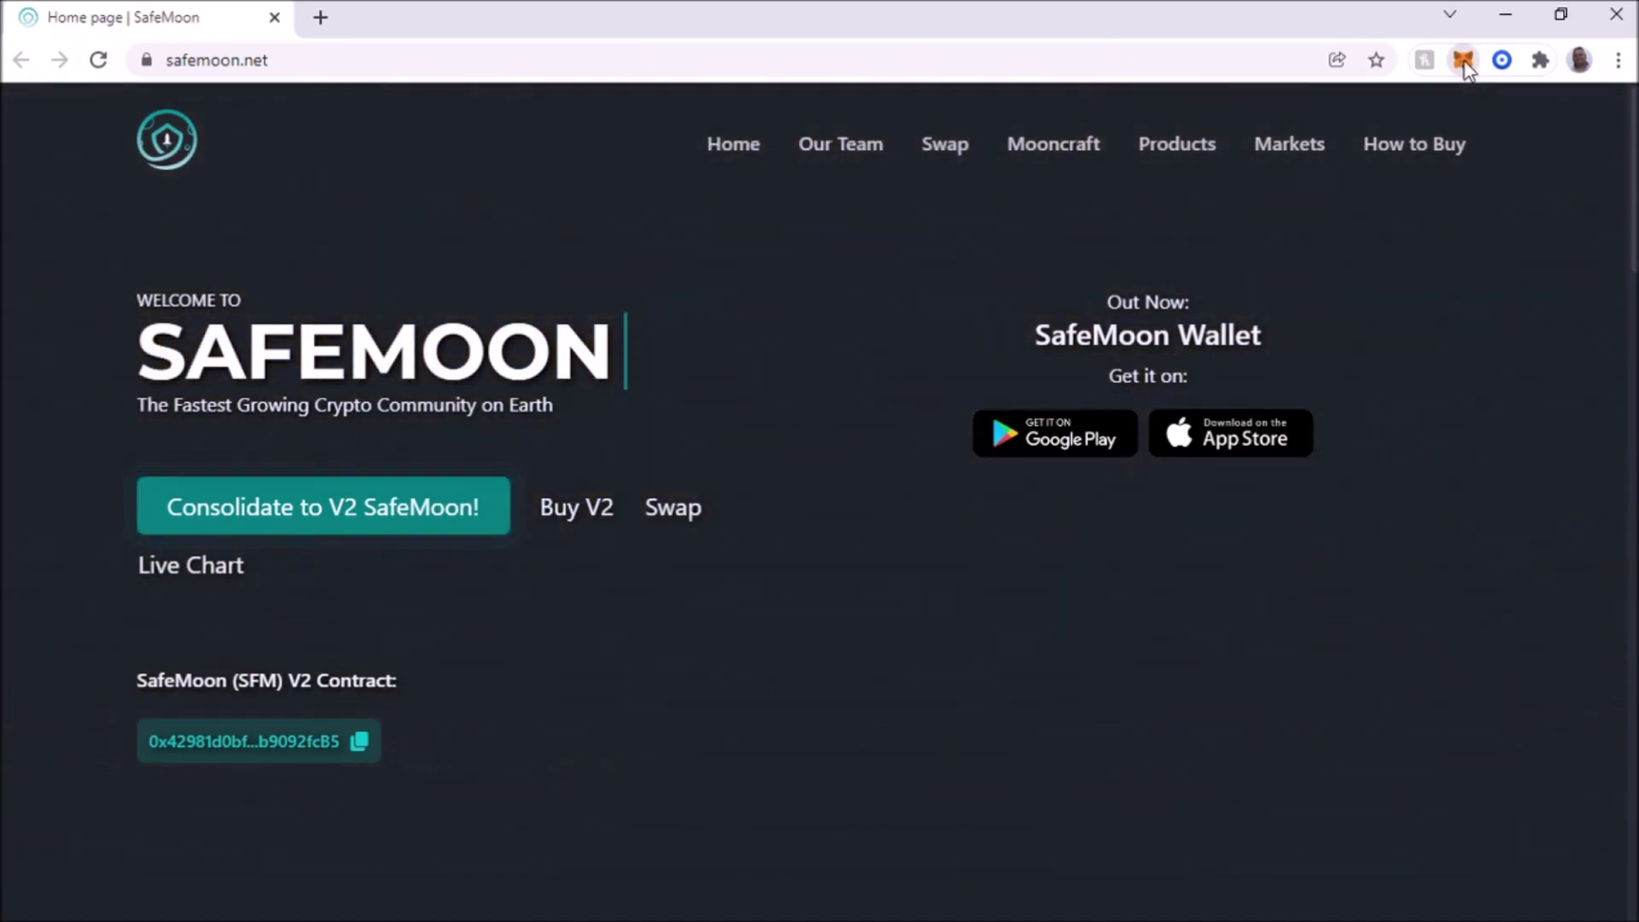
Open MetaMask over safemoon.net to view the 0.0802 BNB and SAFEMOON holdings
{"action": "left_click", "coordinate": [1464, 62]}
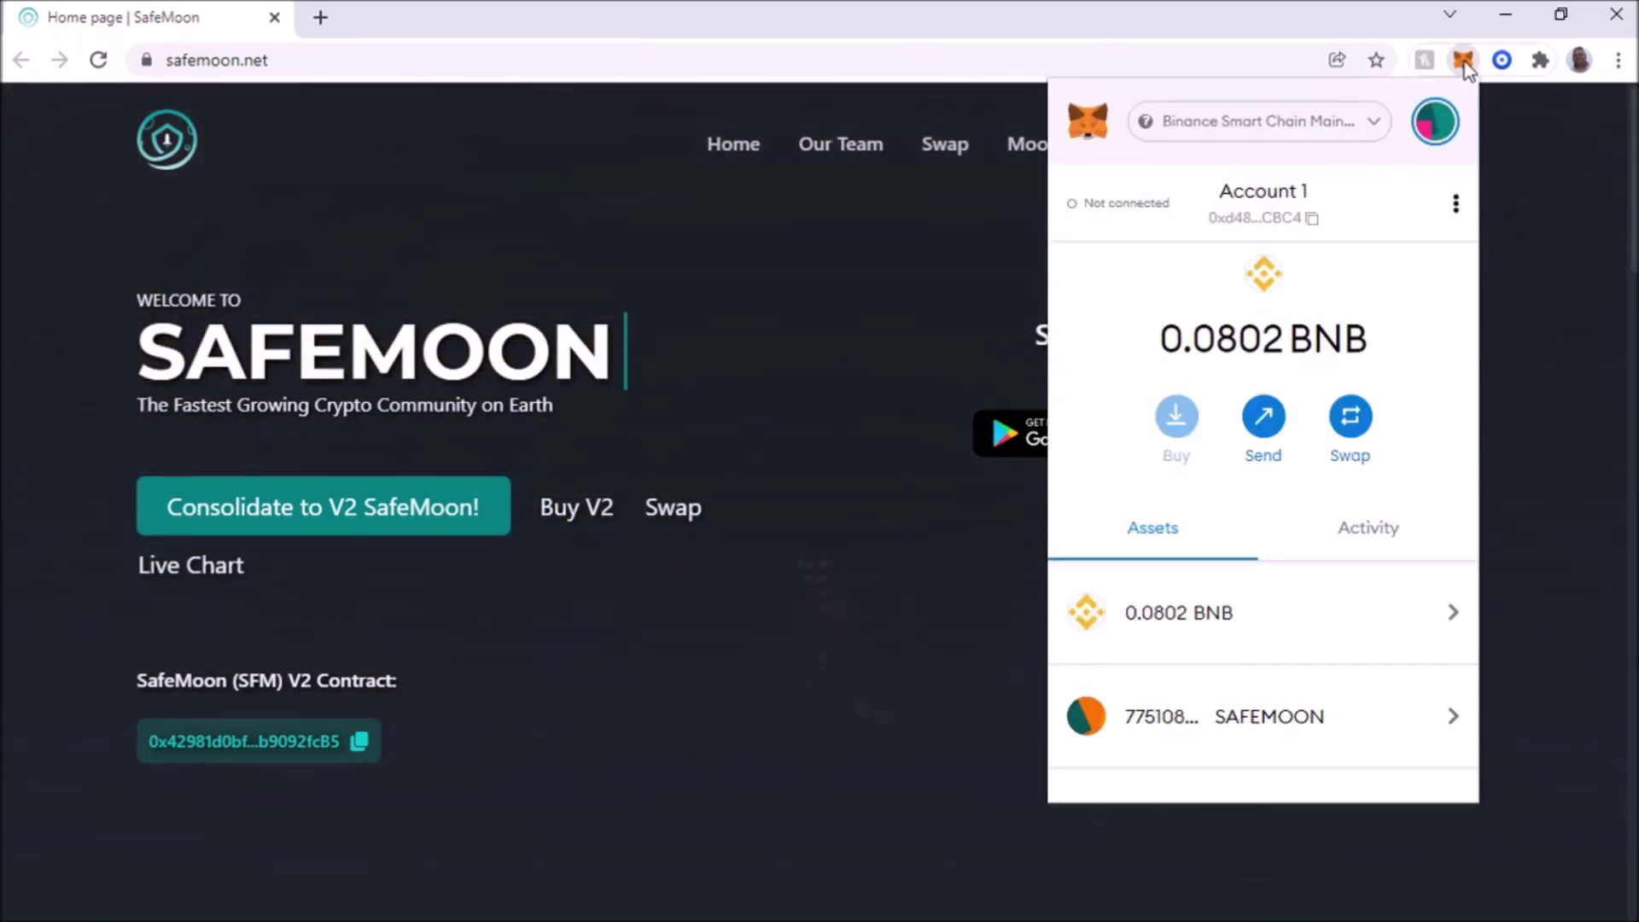
{"action": "scroll", "coordinate": [1325, 512], "scroll_direction": "down", "scroll_amount": 3}
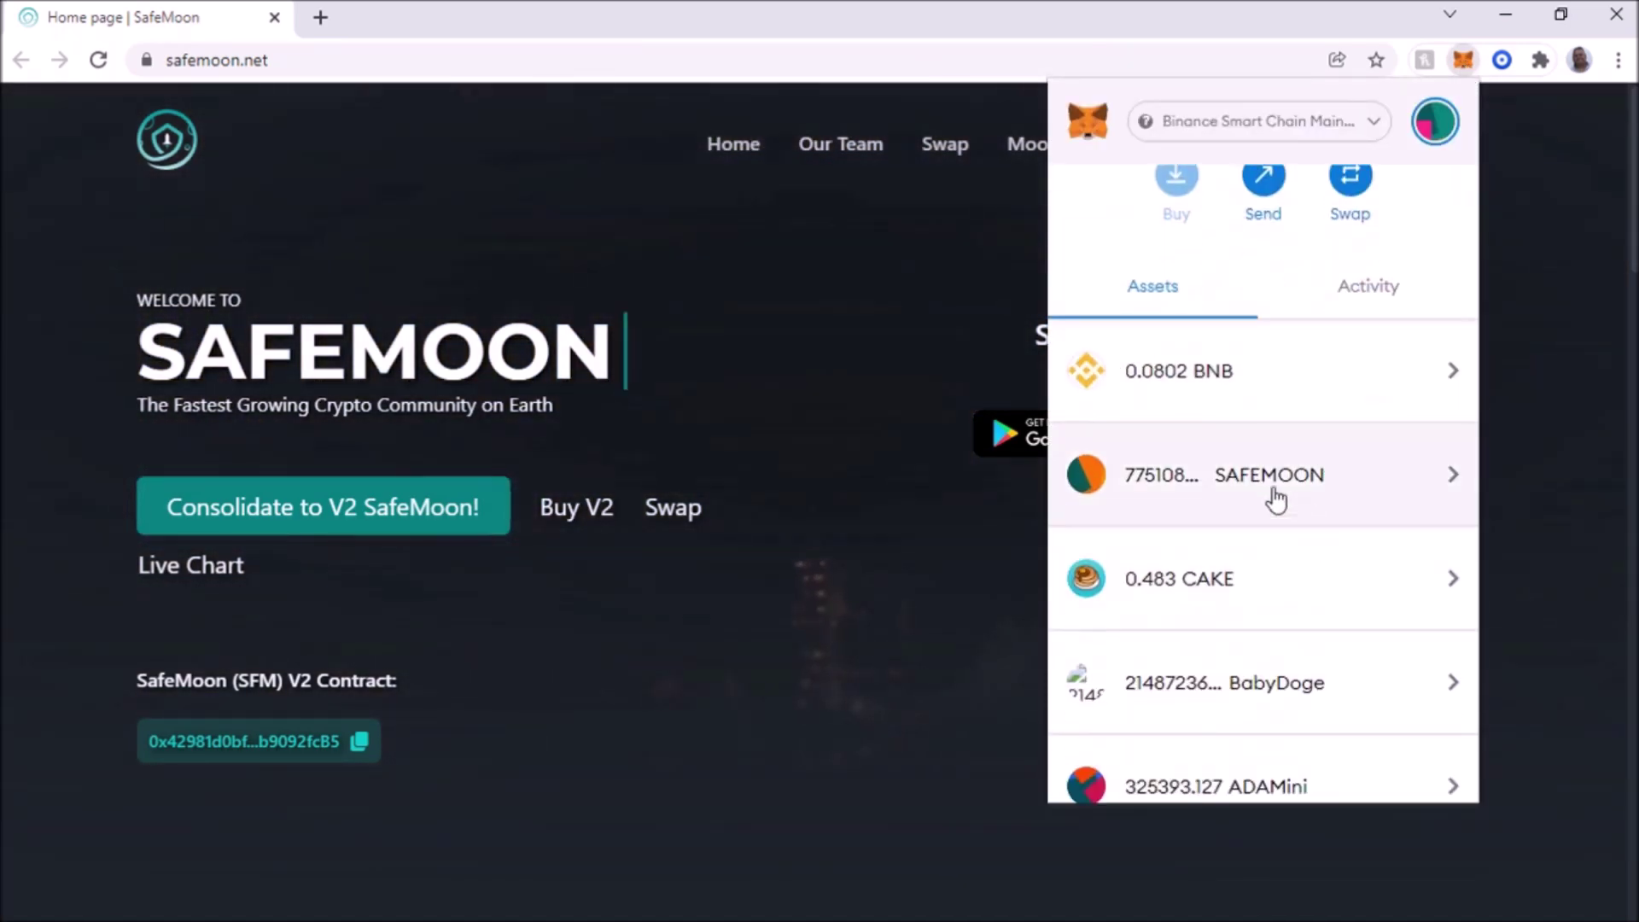
{"action": "left_click", "coordinate": [1216, 483]}
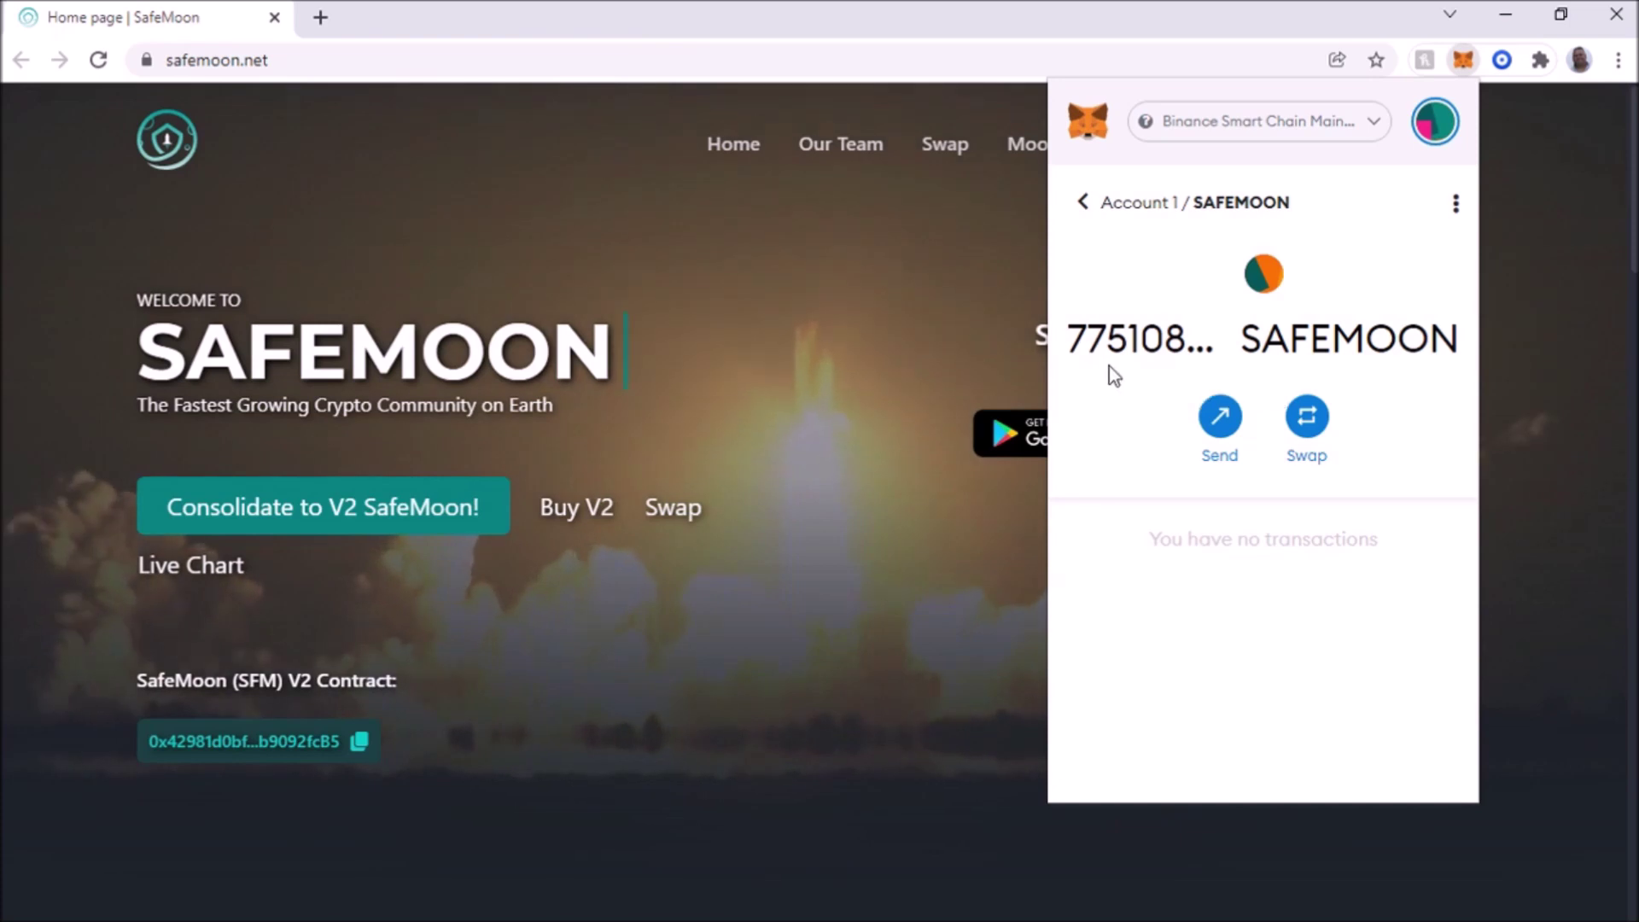
{"action": "left_click", "coordinate": [1082, 203]}
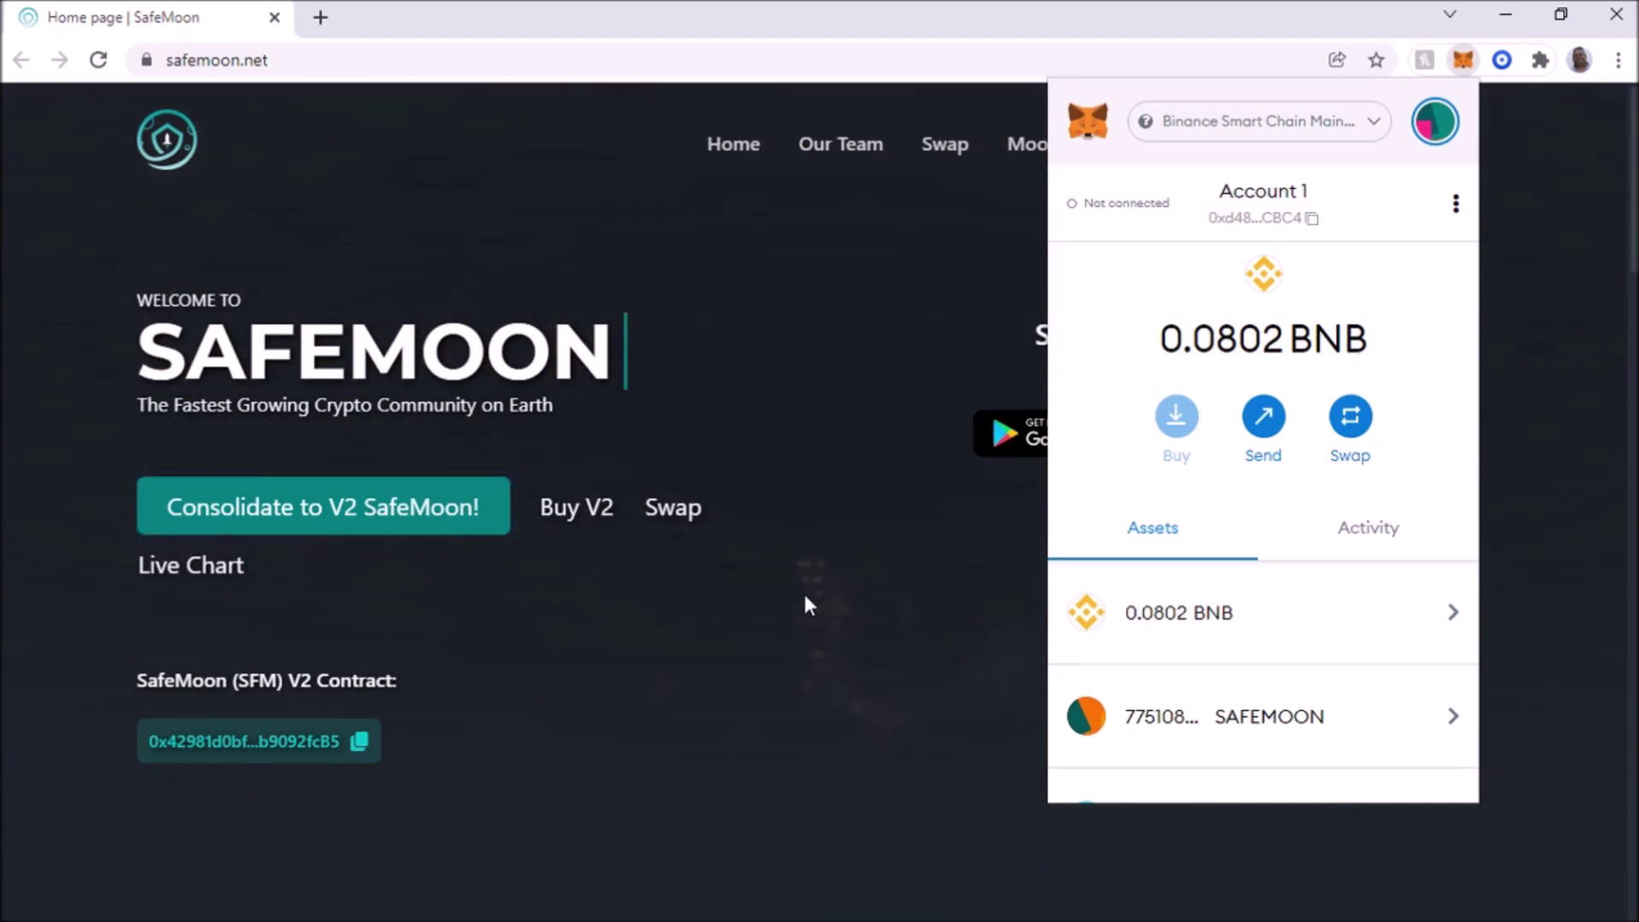
{"action": "left_click", "coordinate": [815, 322]}
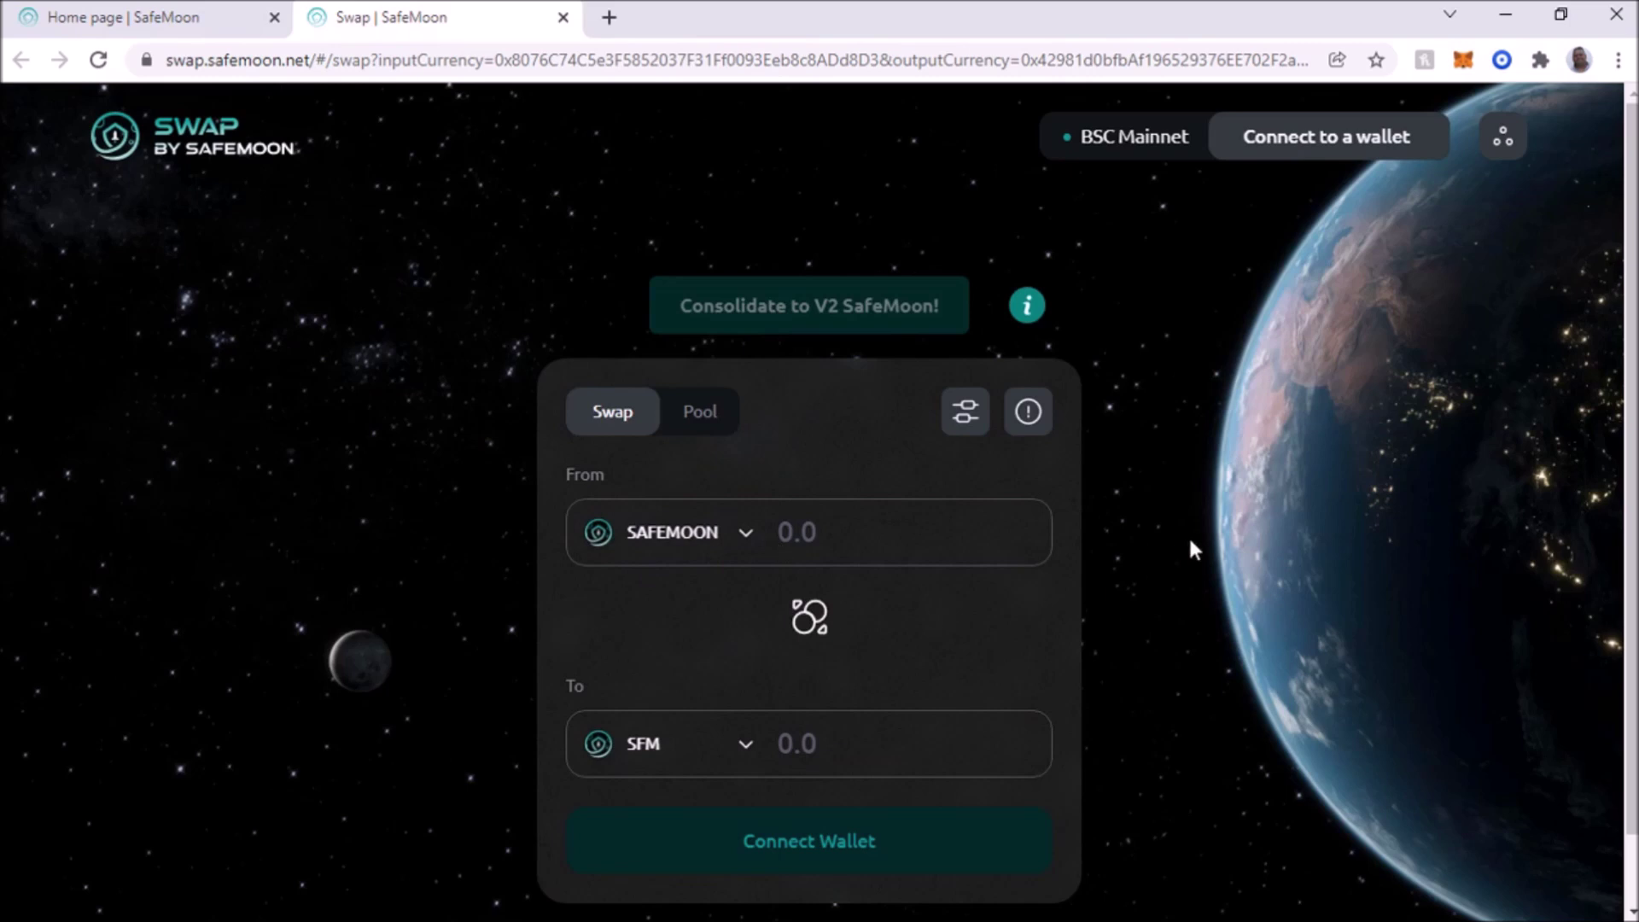
Connect MetaMask Account 1 to SafeMoon Swap, revealing the 77510800 SAFEMOON balance
{"action": "left_click", "coordinate": [1347, 145]}
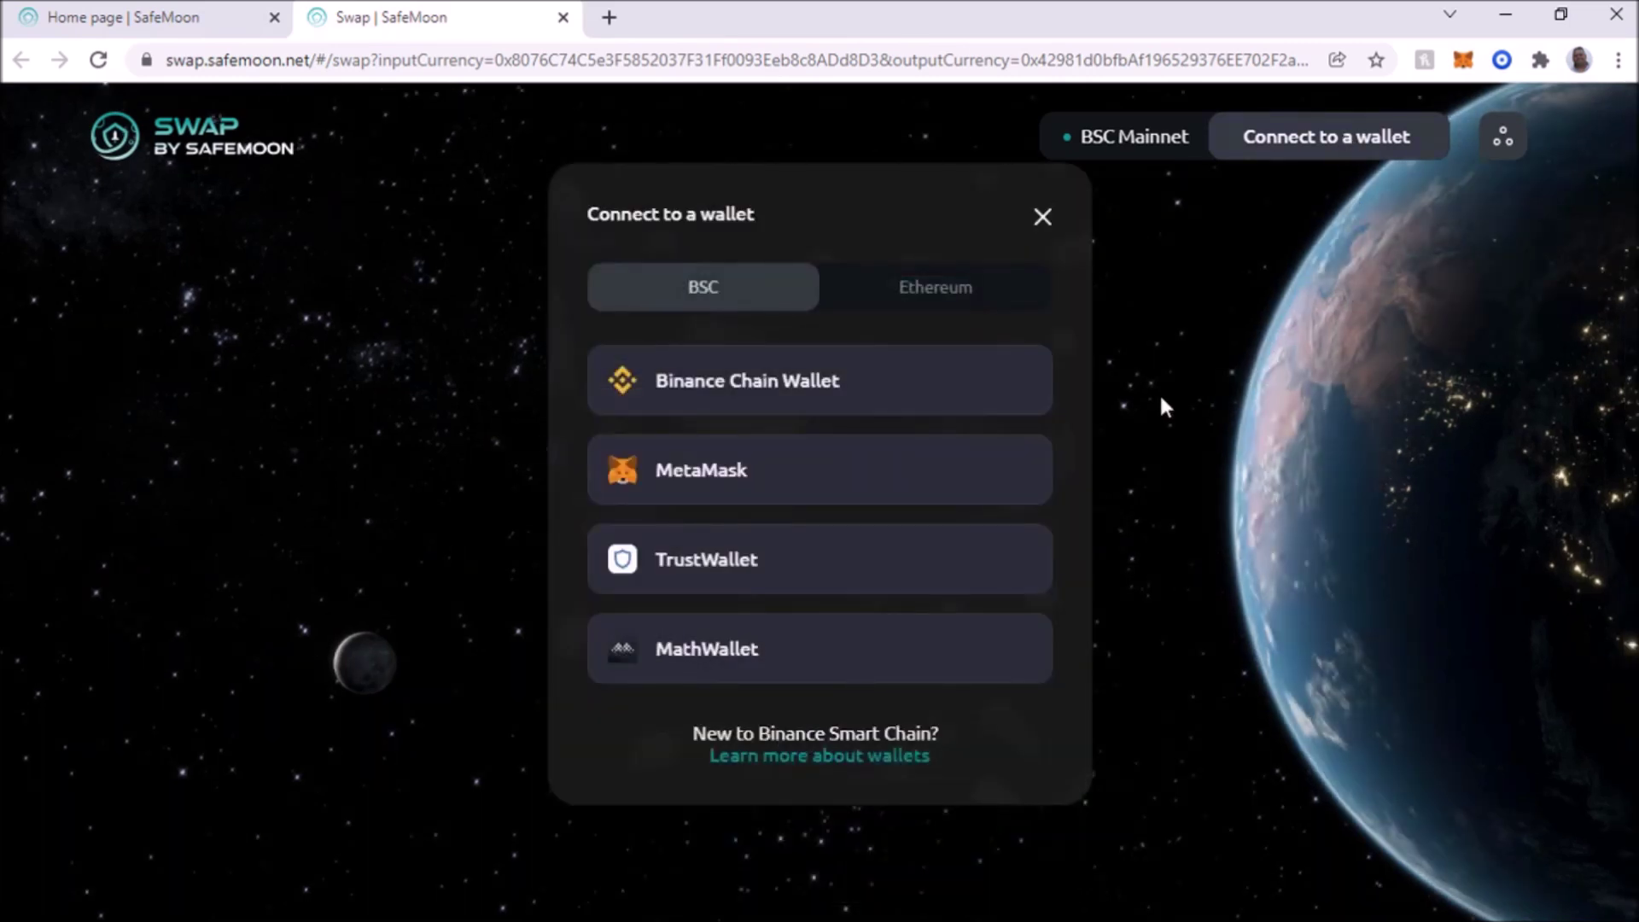
{"action": "left_click", "coordinate": [853, 483]}
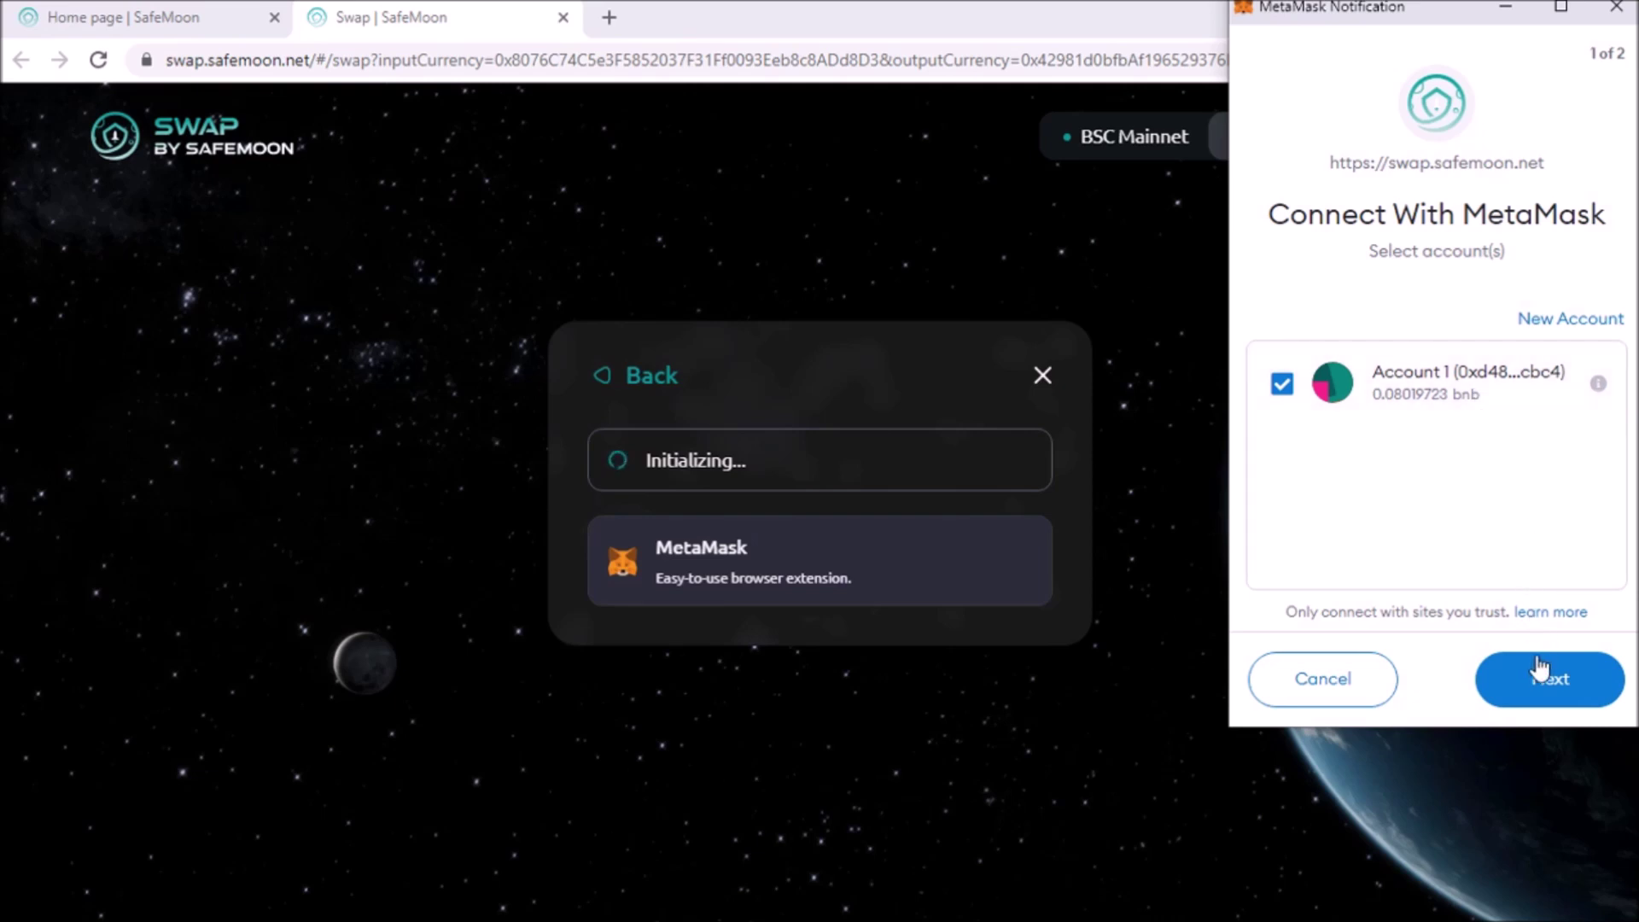
{"action": "left_click", "coordinate": [1565, 696]}
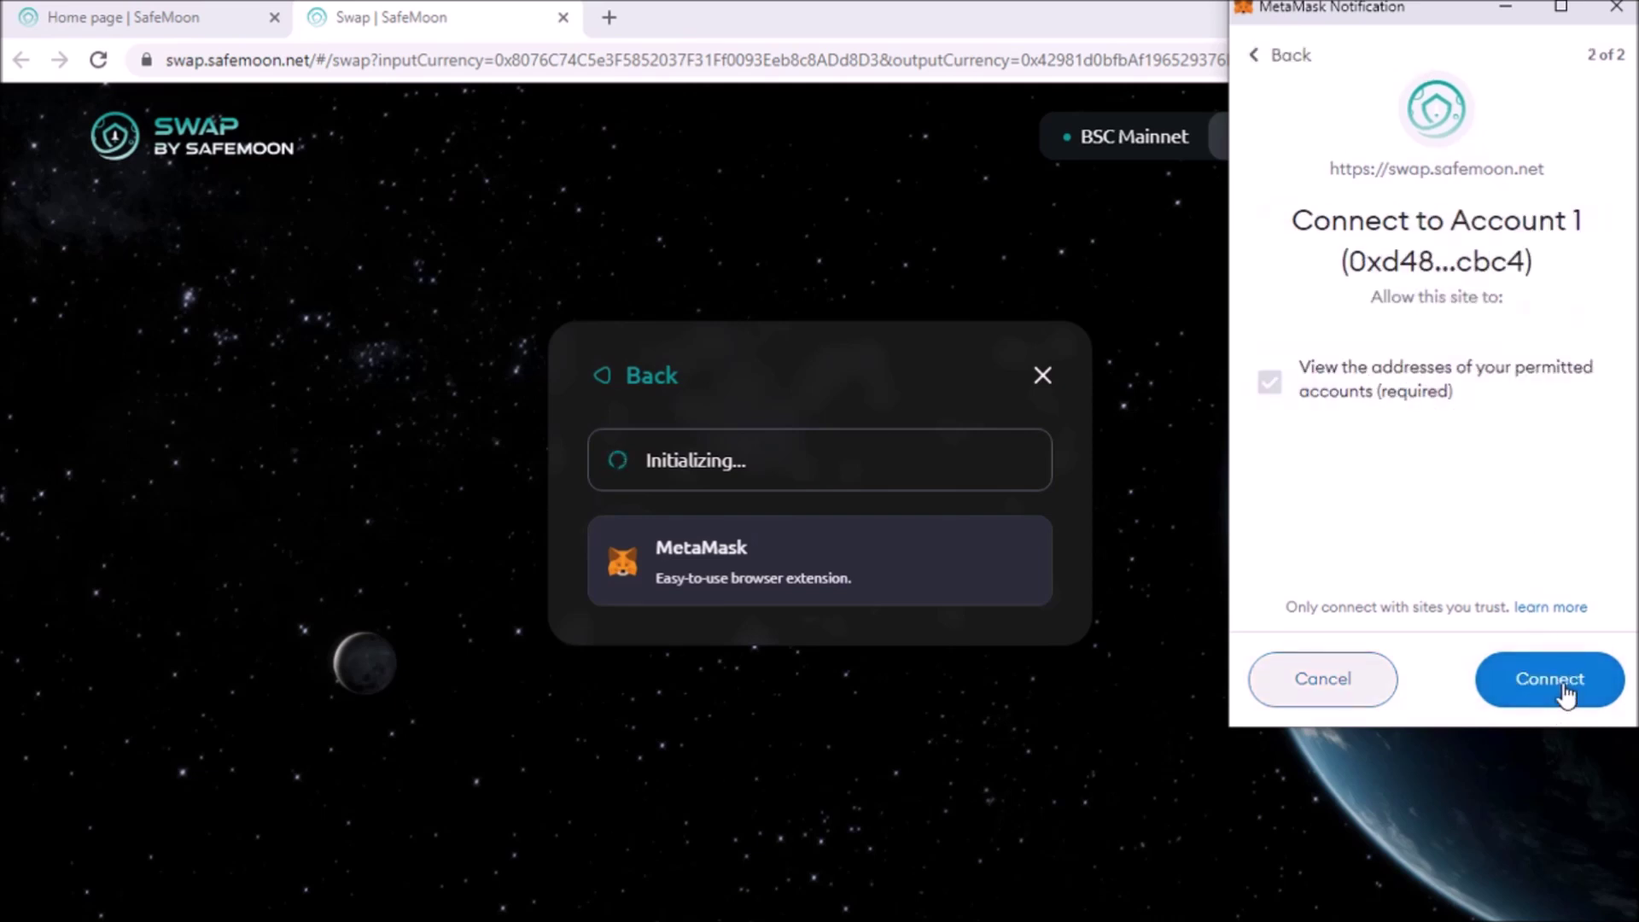
{"action": "left_click", "coordinate": [1570, 690]}
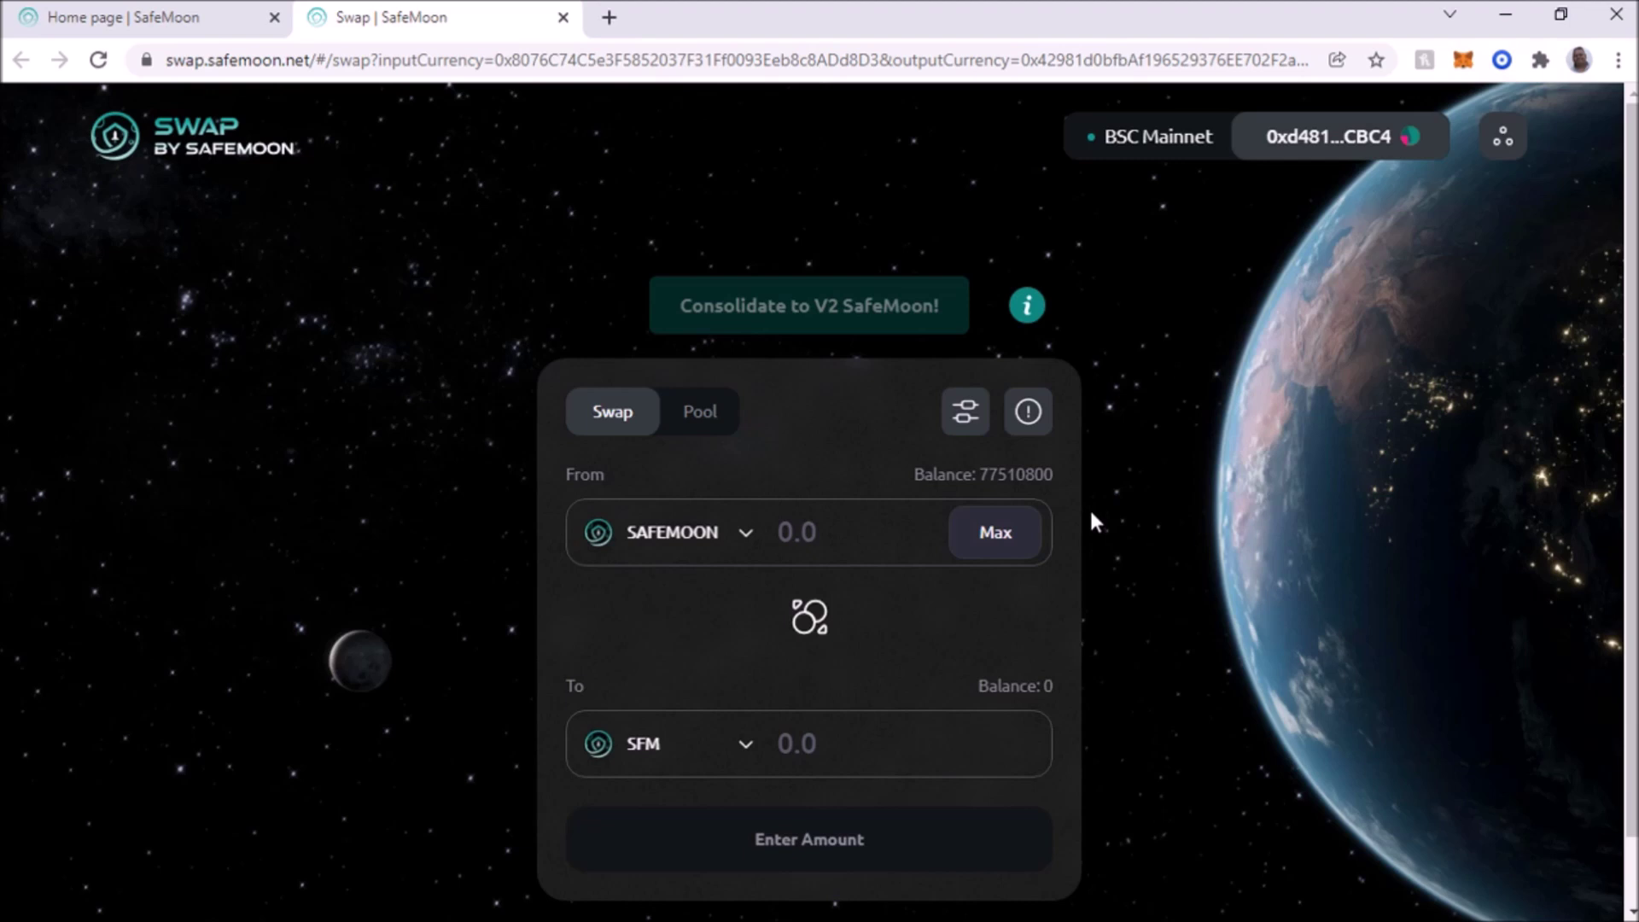
Enter the full SAFEMOON balance (about 77510.84 SFM to receive) and request spending approval
{"action": "left_click", "coordinate": [1015, 540]}
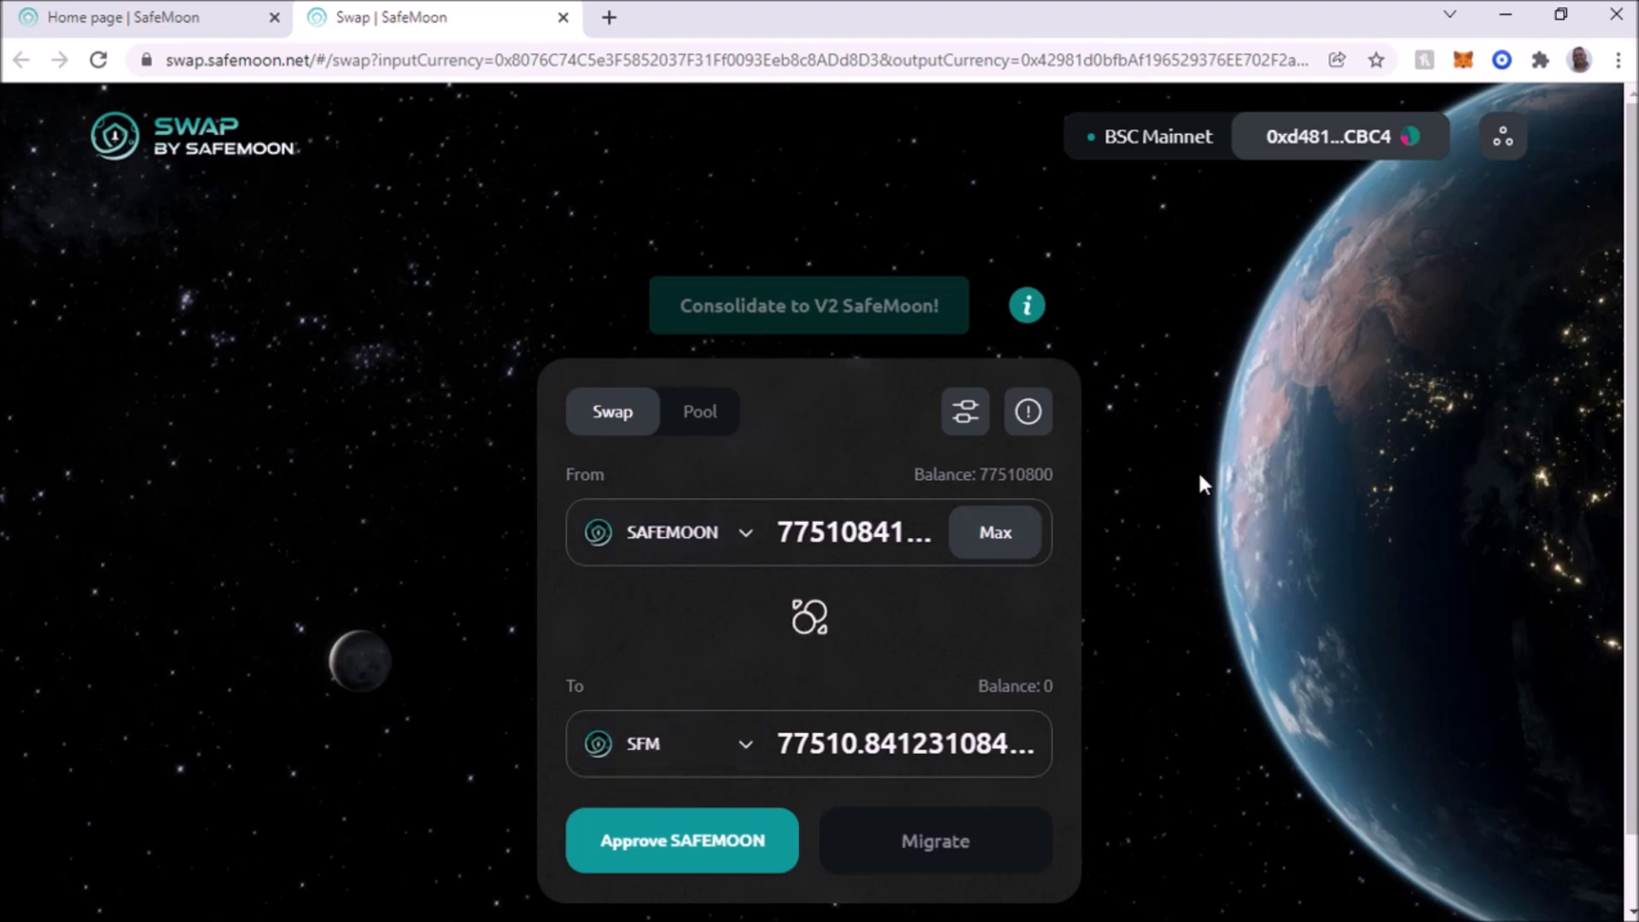
{"action": "left_click", "coordinate": [700, 845]}
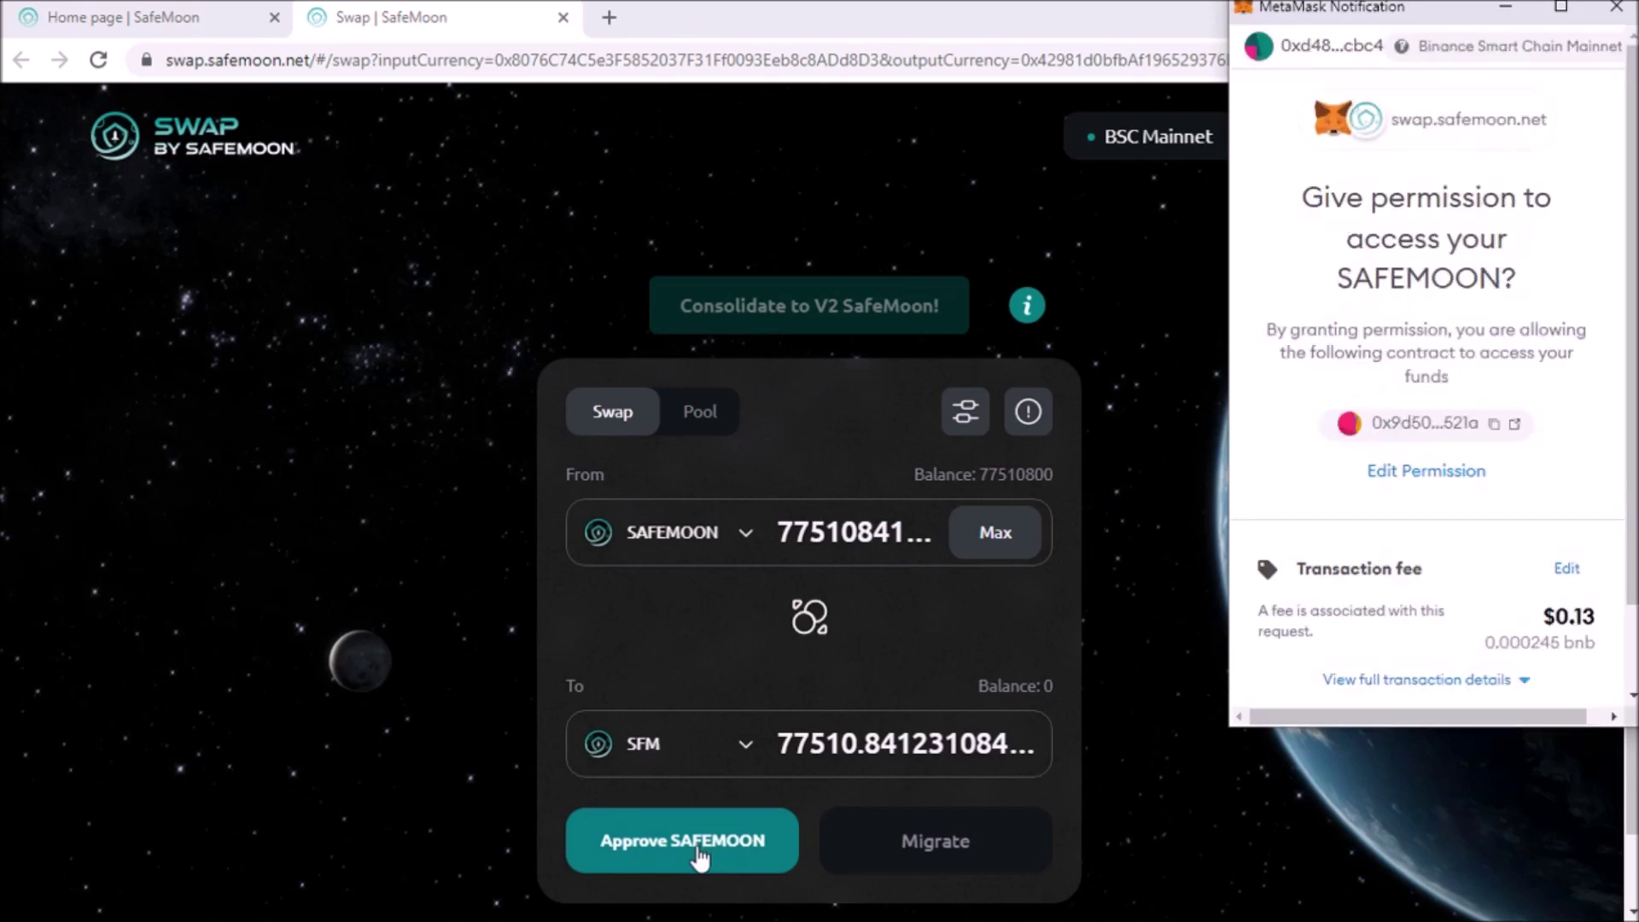
Confirm the SAFEMOON spending approval in MetaMask and start the migration
{"action": "scroll", "coordinate": [1473, 503], "scroll_direction": "down", "scroll_amount": 2}
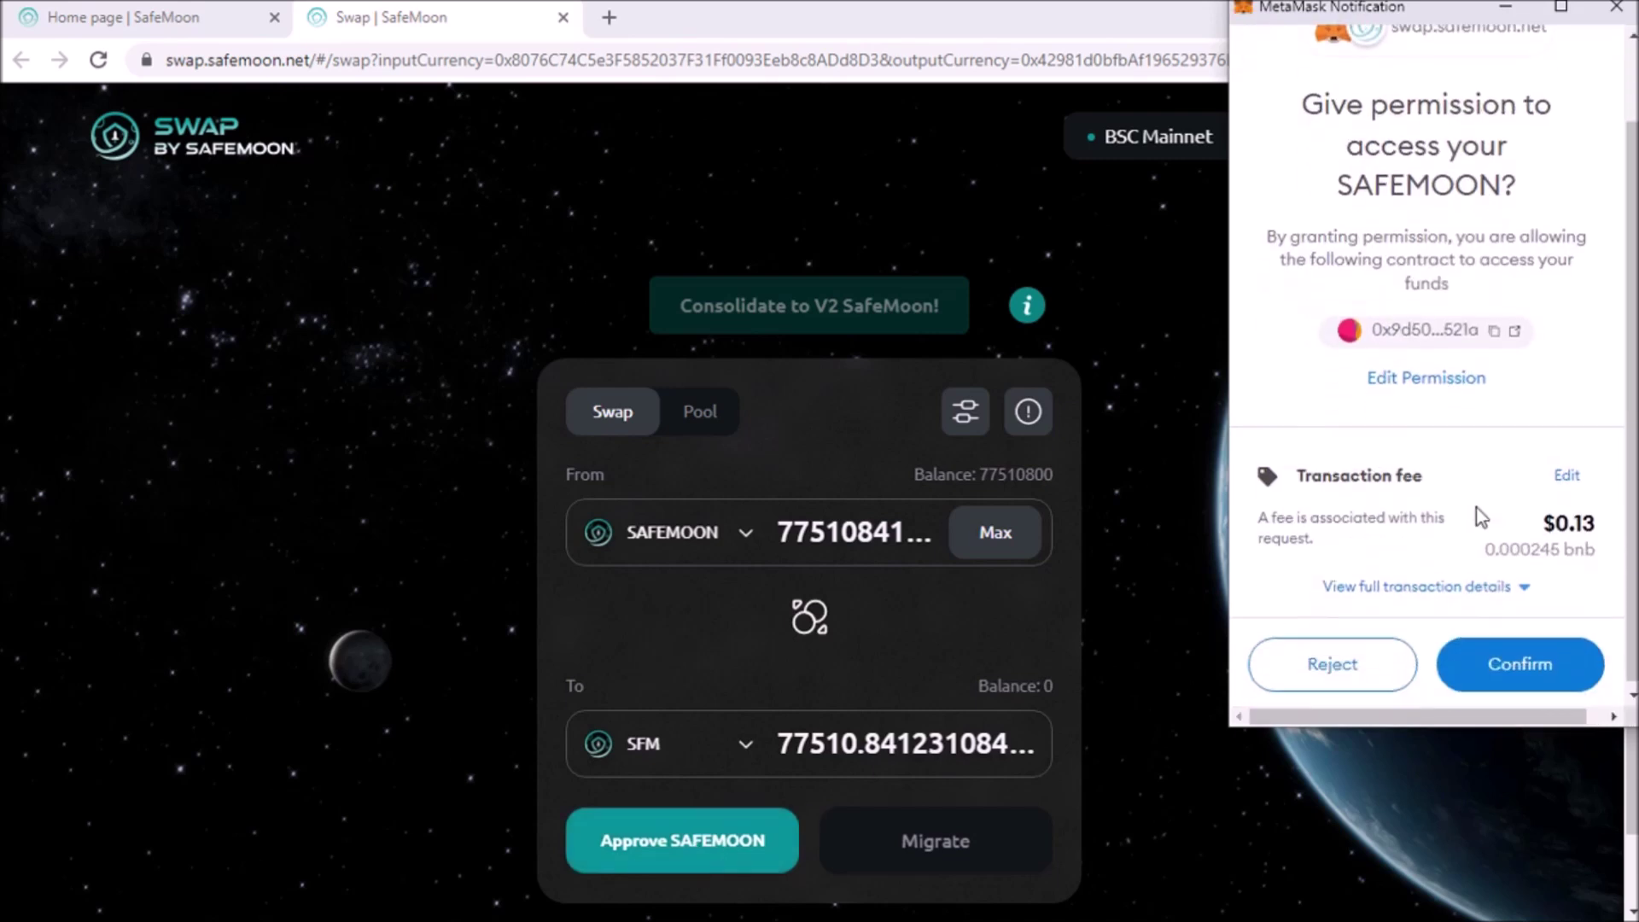
{"action": "left_click", "coordinate": [1552, 664]}
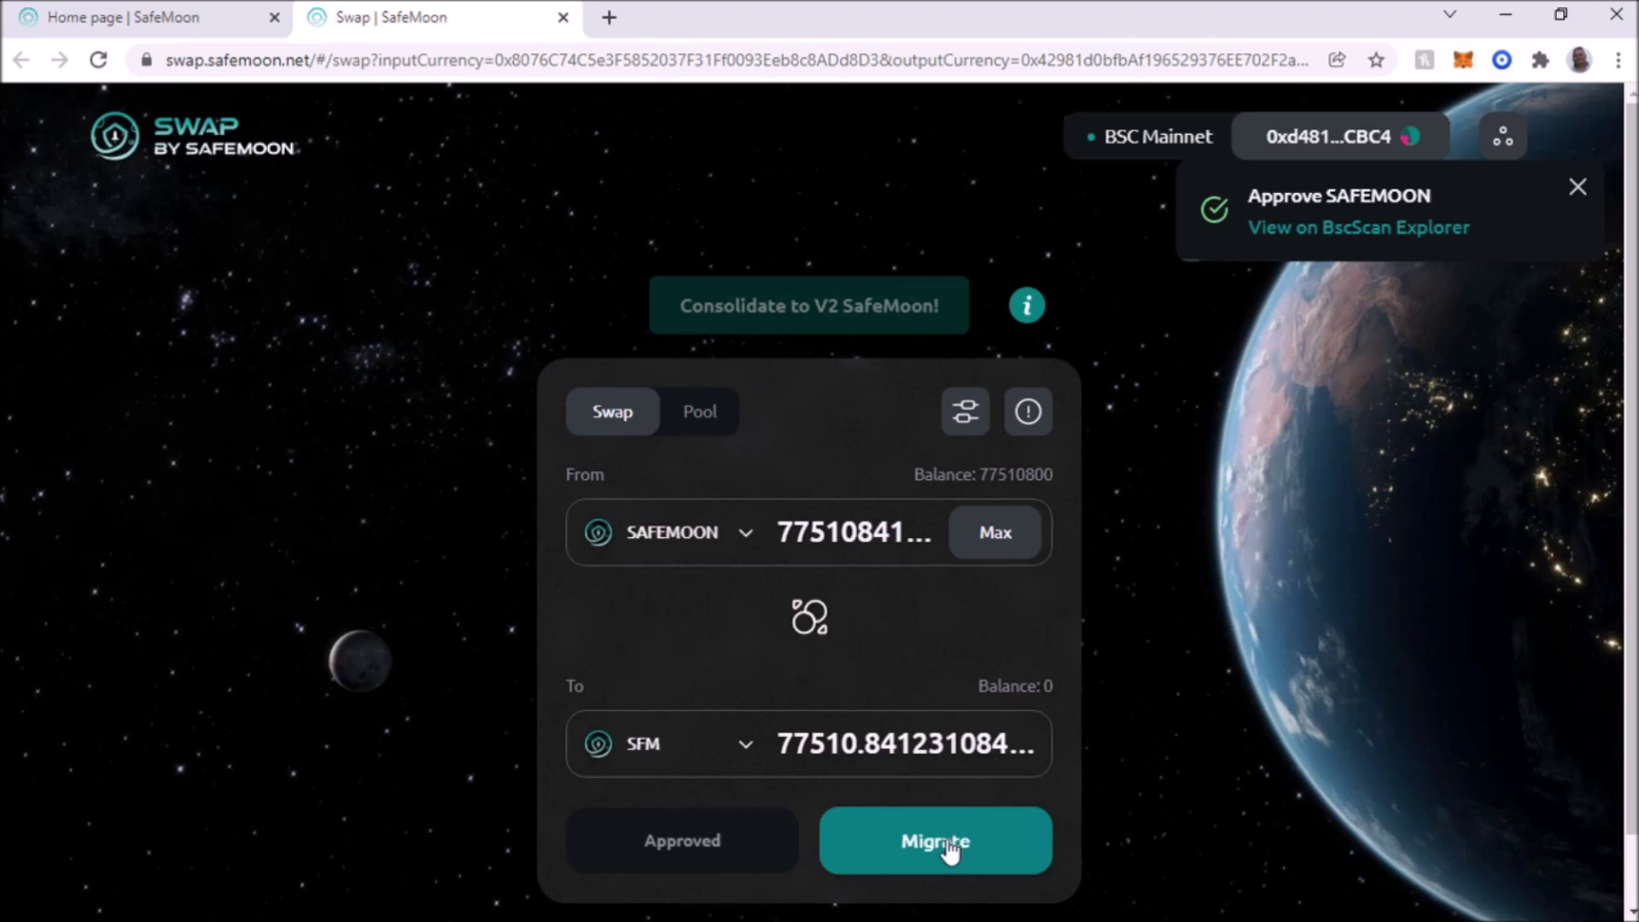
{"action": "left_click", "coordinate": [950, 846]}
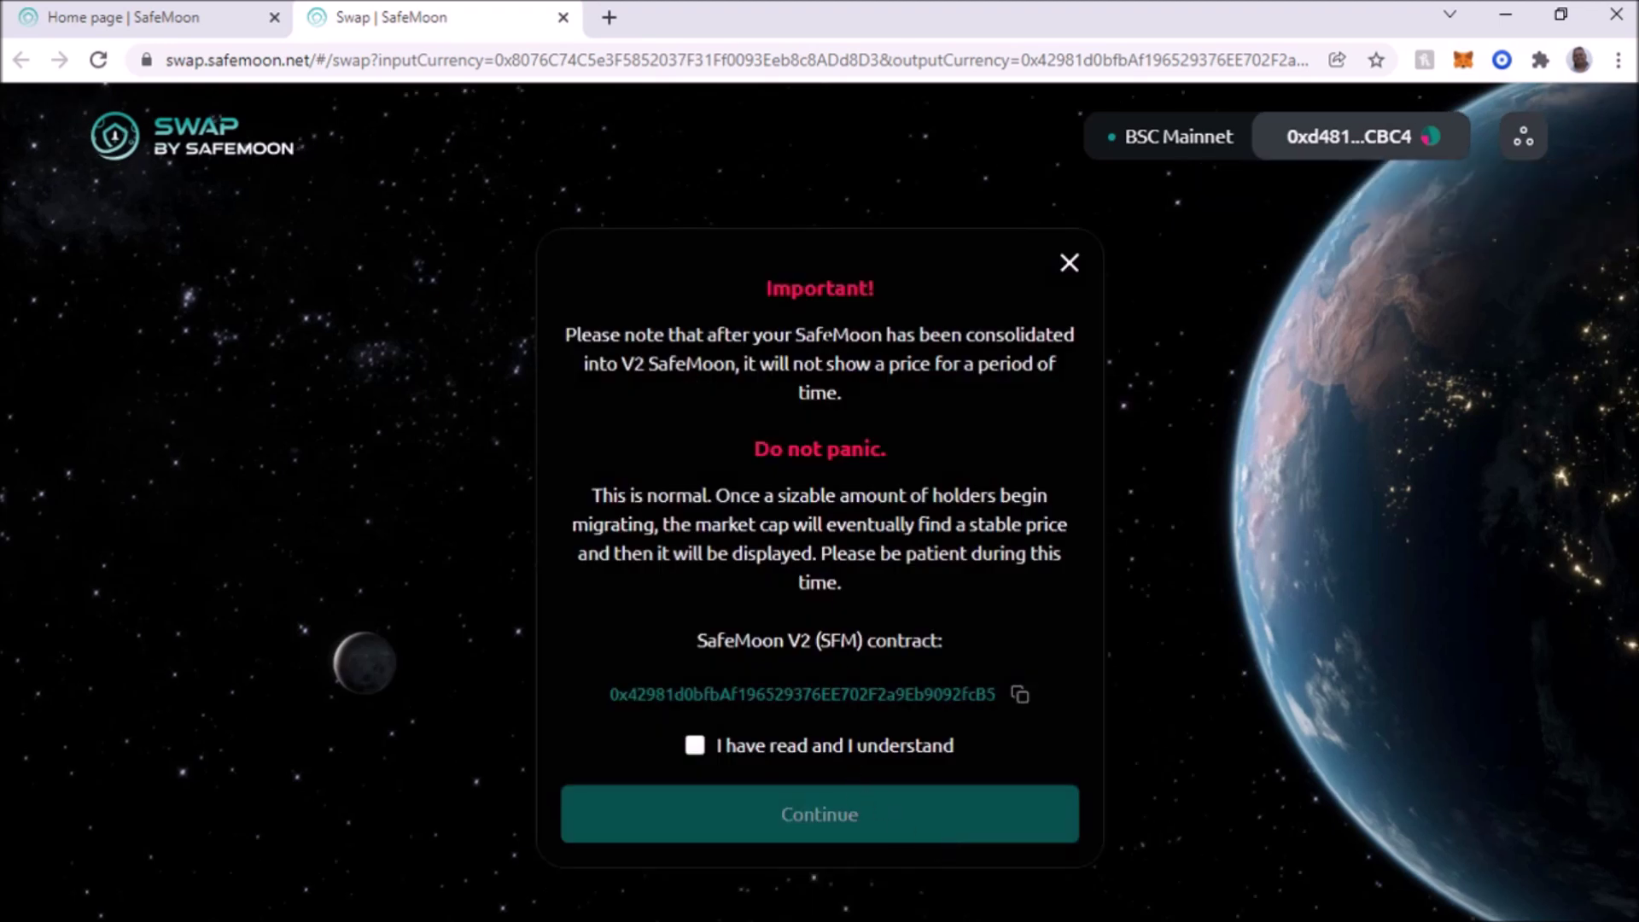
Accept the V2 price warning and confirm the migration, leaving 77510.8 SFM and 3.59696 SAFEMOON
{"action": "left_click", "coordinate": [712, 749]}
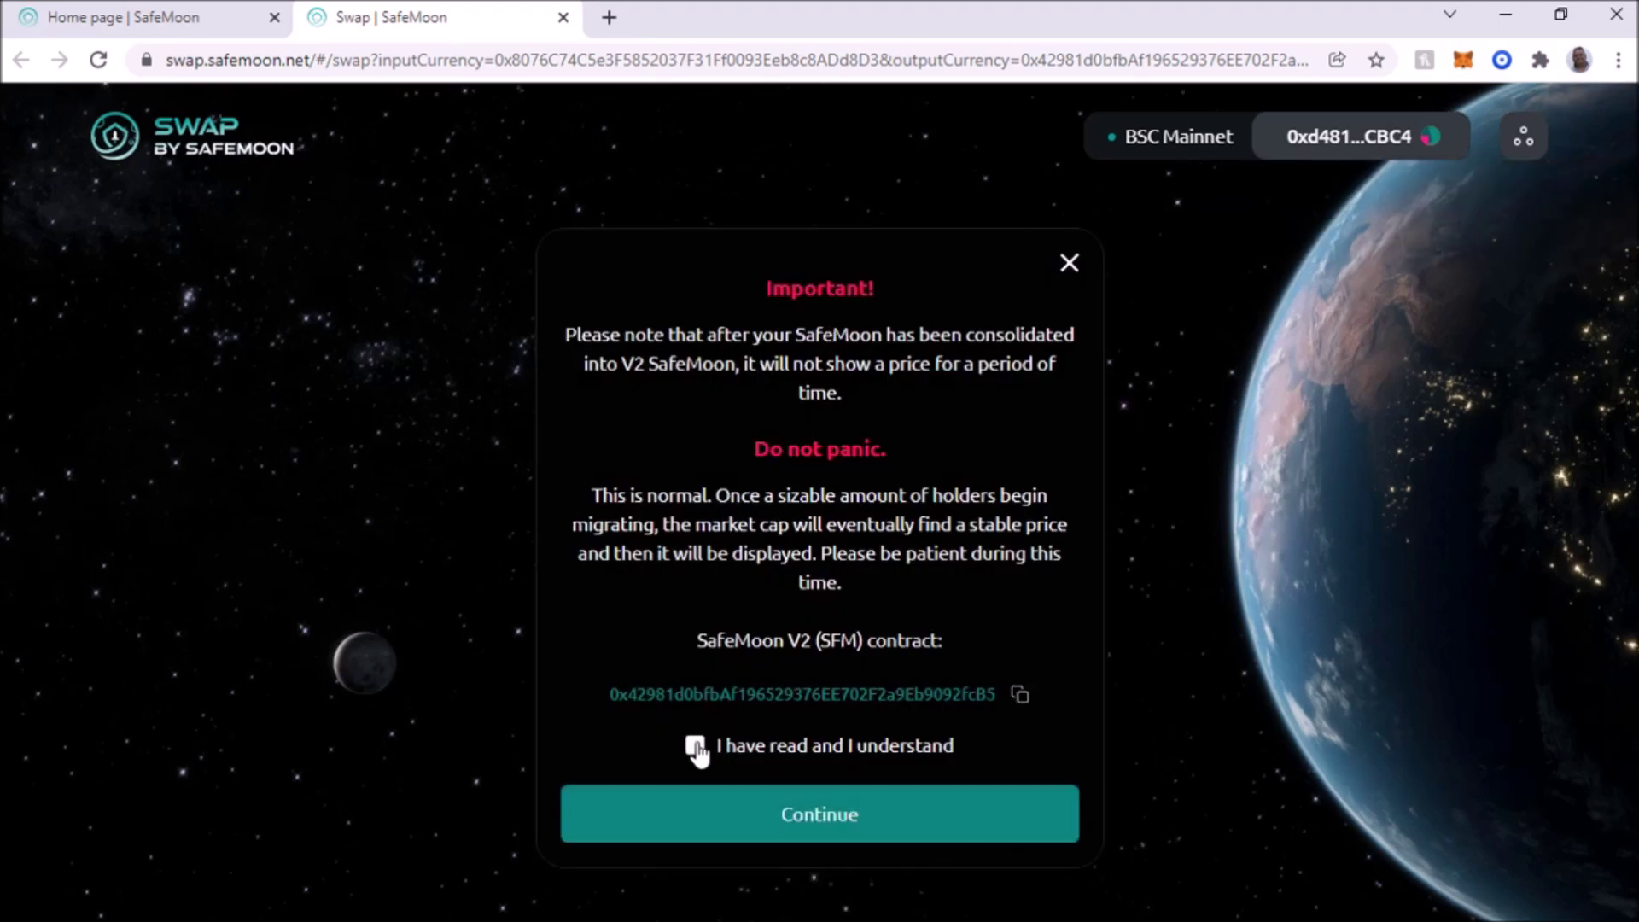
{"action": "left_click", "coordinate": [895, 817]}
{"action": "left_click", "coordinate": [898, 818]}
{"action": "left_click", "coordinate": [899, 818]}
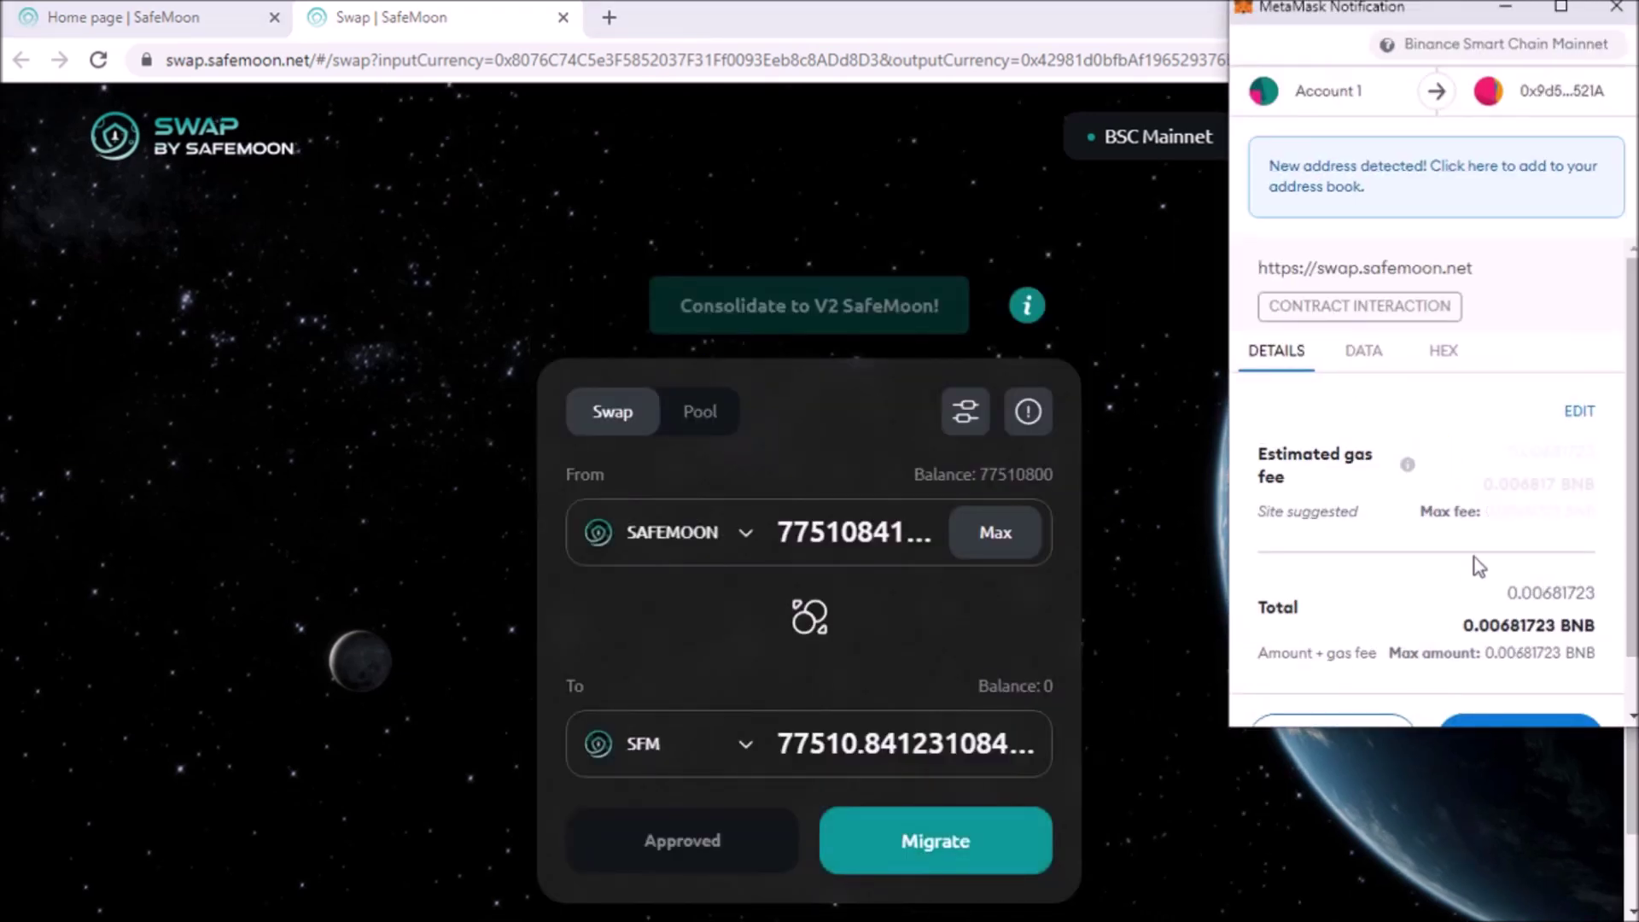
{"action": "scroll", "coordinate": [1540, 437], "scroll_direction": "down", "scroll_amount": 1}
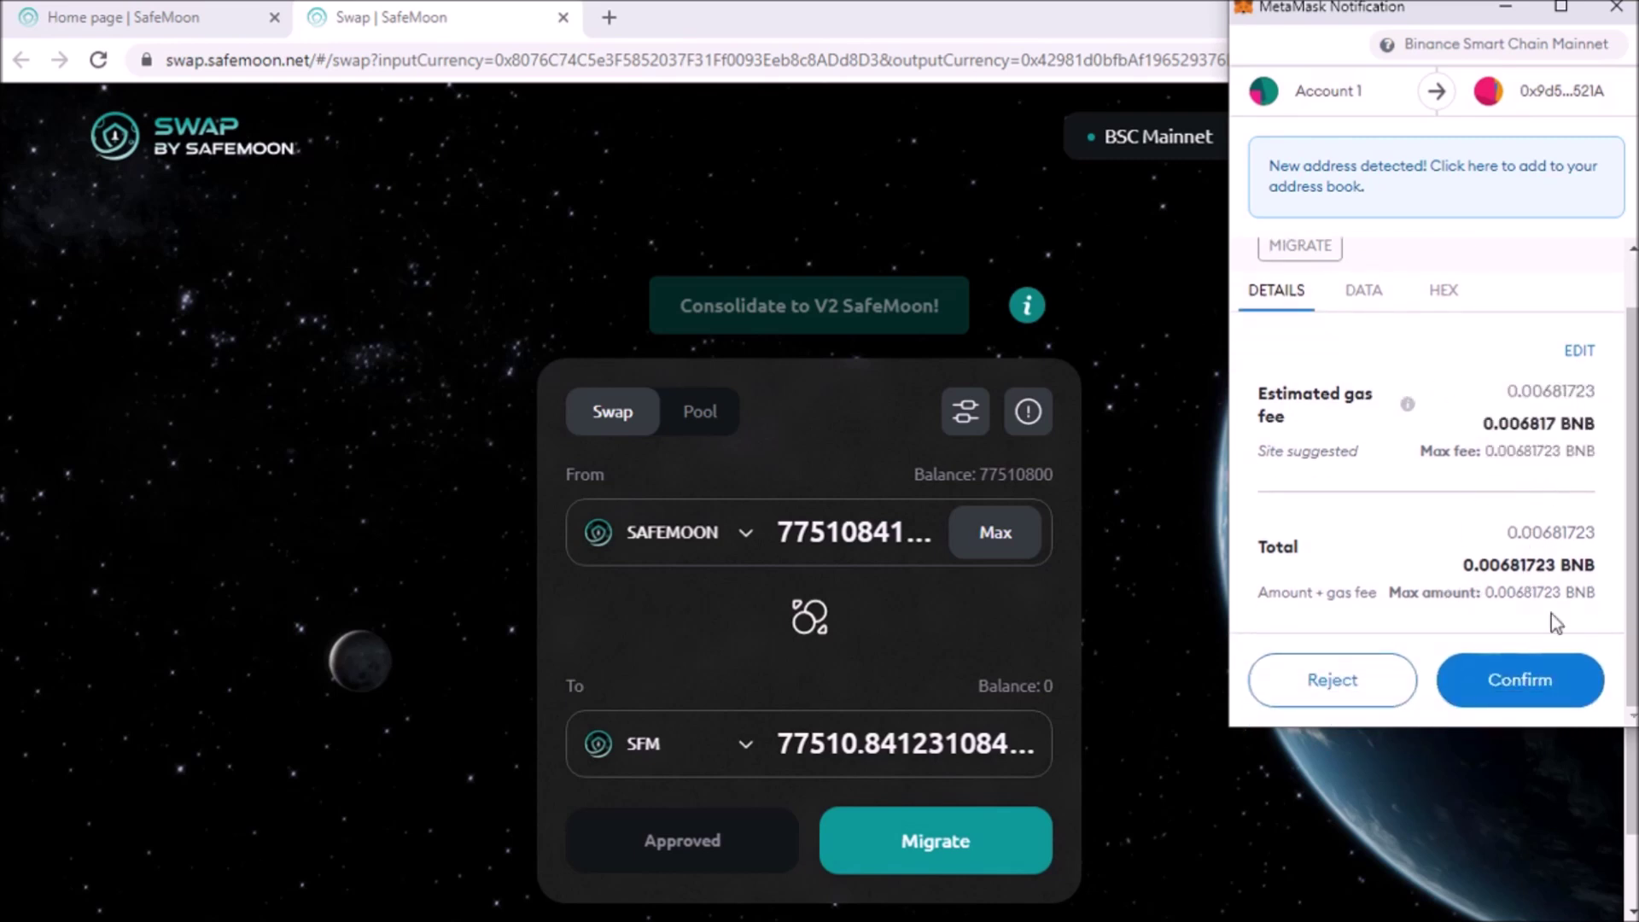
{"action": "left_click", "coordinate": [1546, 683]}
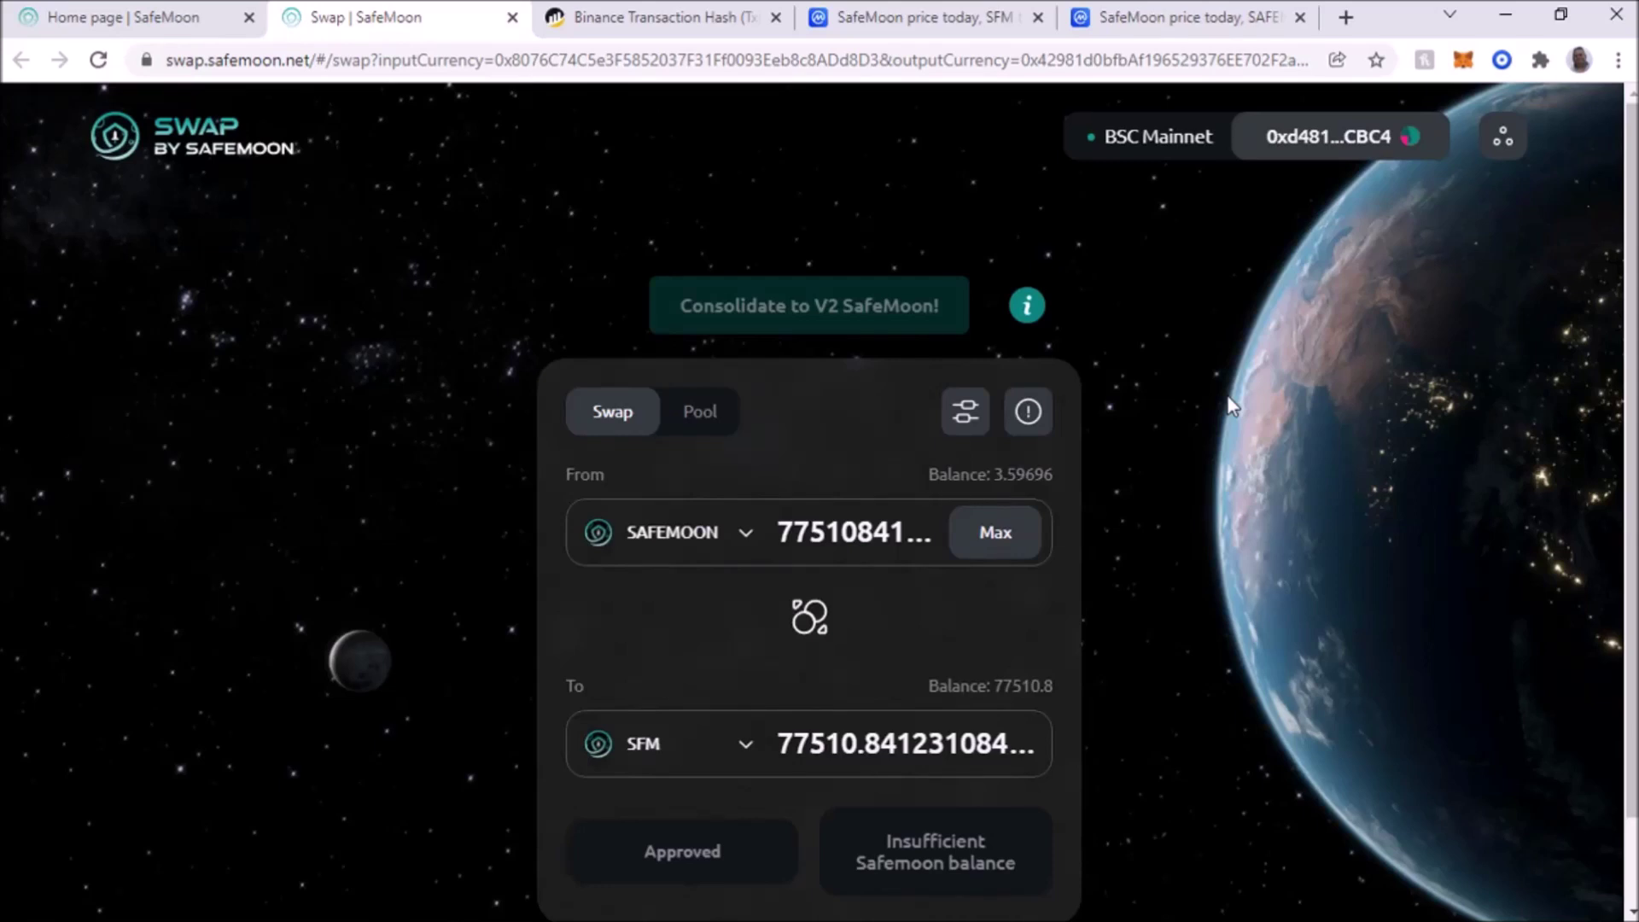
{"action": "left_click", "coordinate": [1465, 60]}
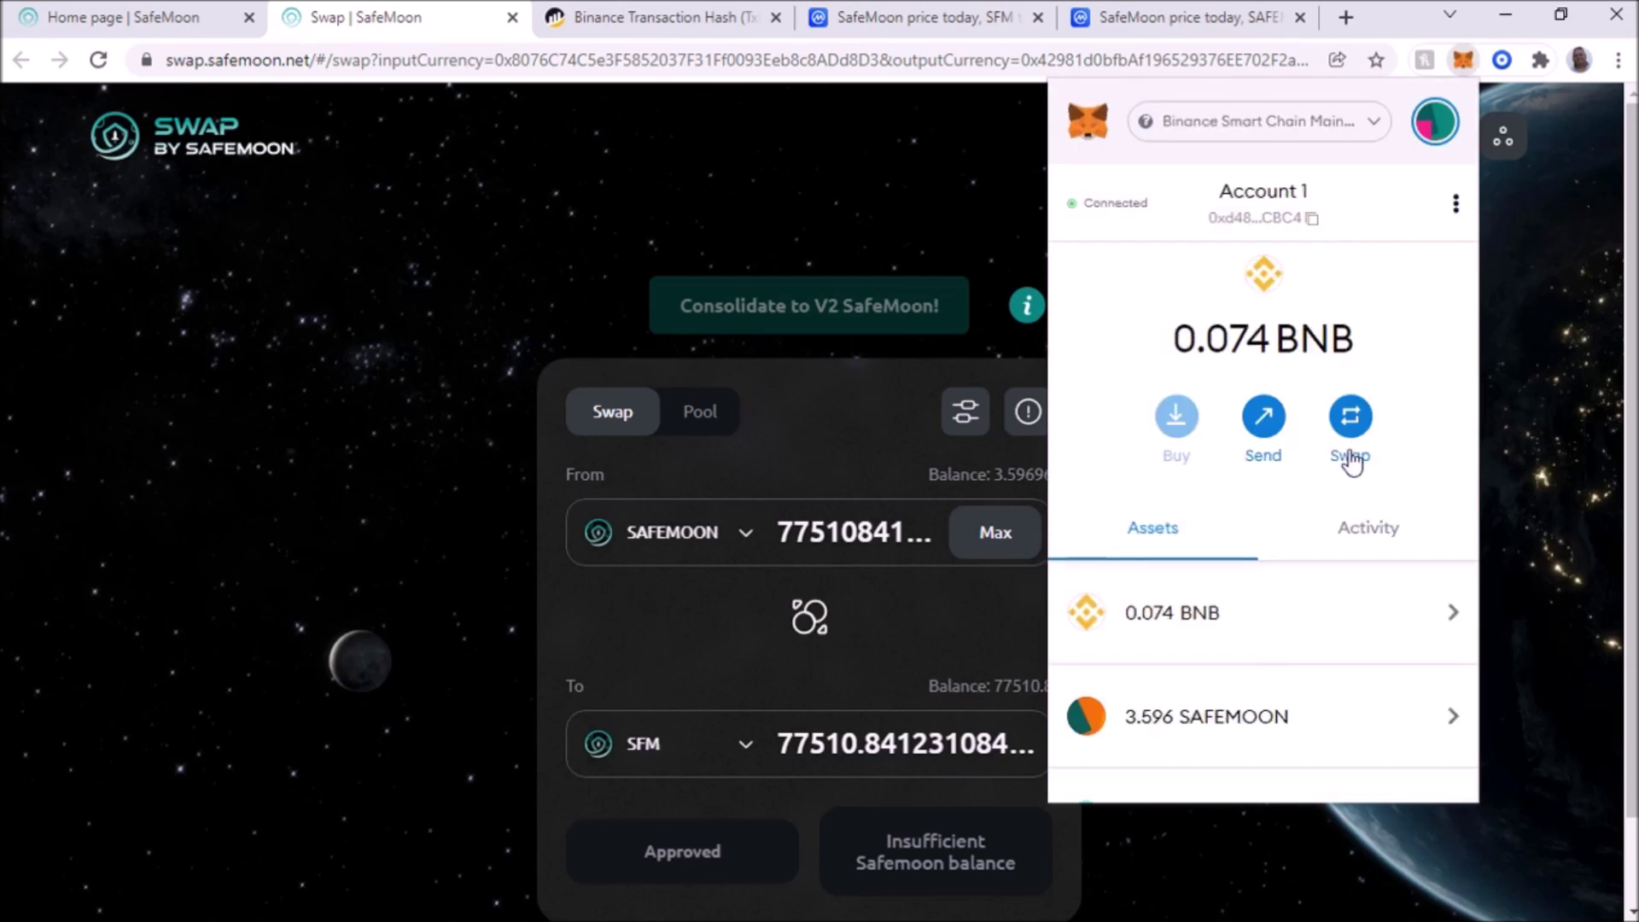
Scroll MetaMask's assets to find the 77510.883 SFM holding beside 3.596 SAFEMOON
{"action": "scroll", "coordinate": [1351, 461], "scroll_direction": "down", "scroll_amount": 3}
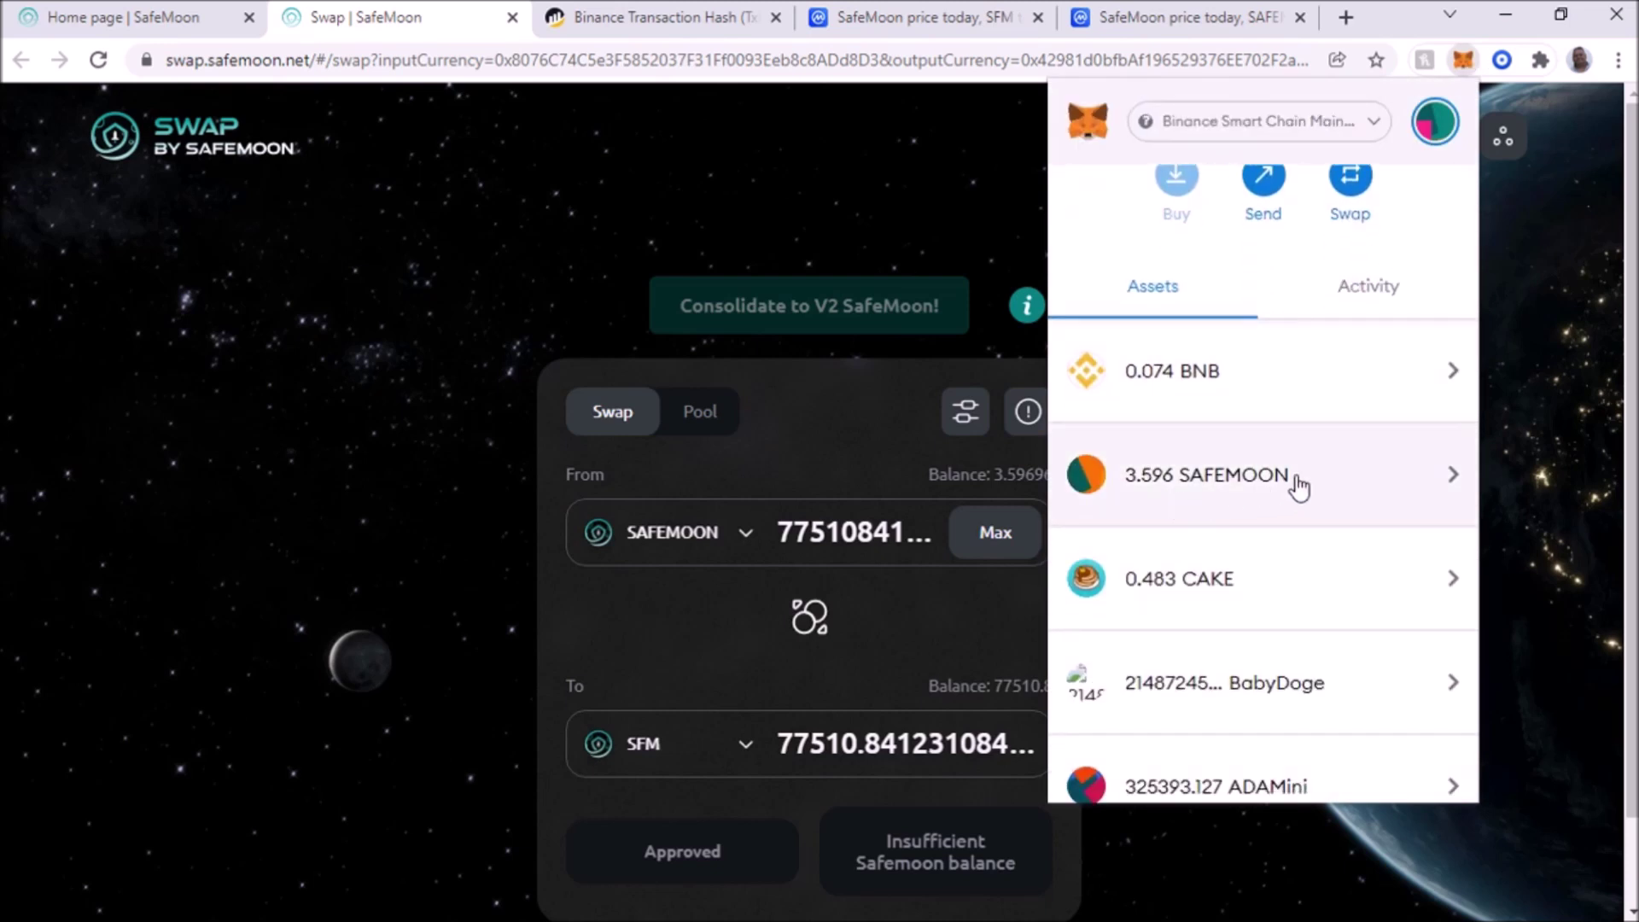
{"action": "scroll", "coordinate": [1328, 476], "scroll_direction": "down", "scroll_amount": 5}
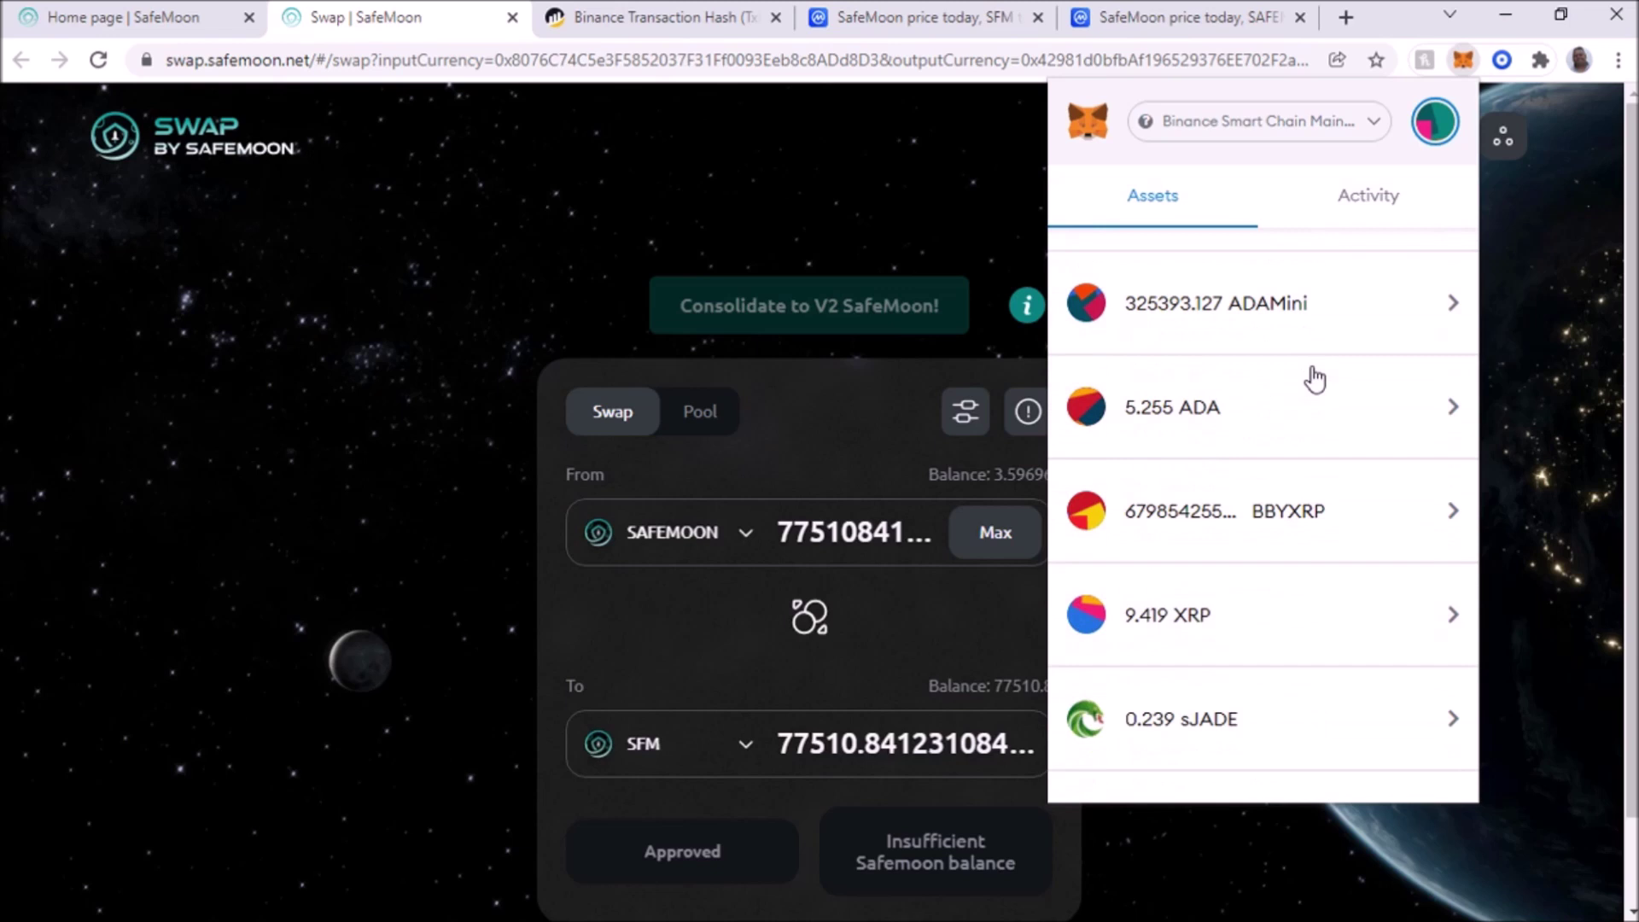
{"action": "scroll", "coordinate": [1315, 378], "scroll_direction": "down", "scroll_amount": 4}
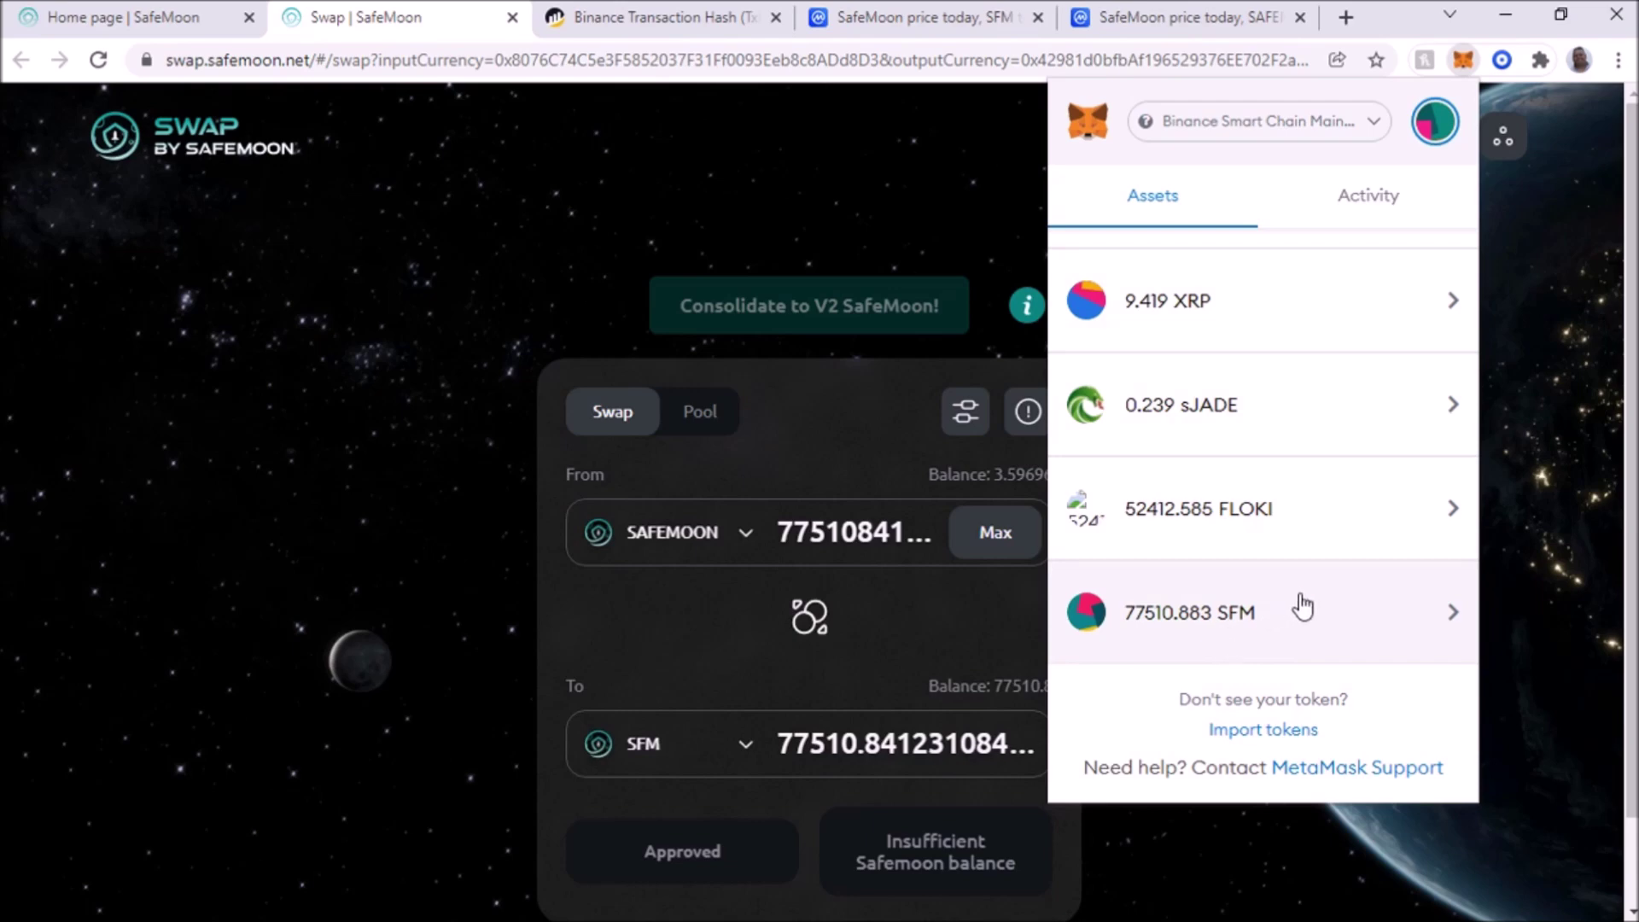
{"action": "scroll", "coordinate": [1298, 611], "scroll_direction": "up", "scroll_amount": 10}
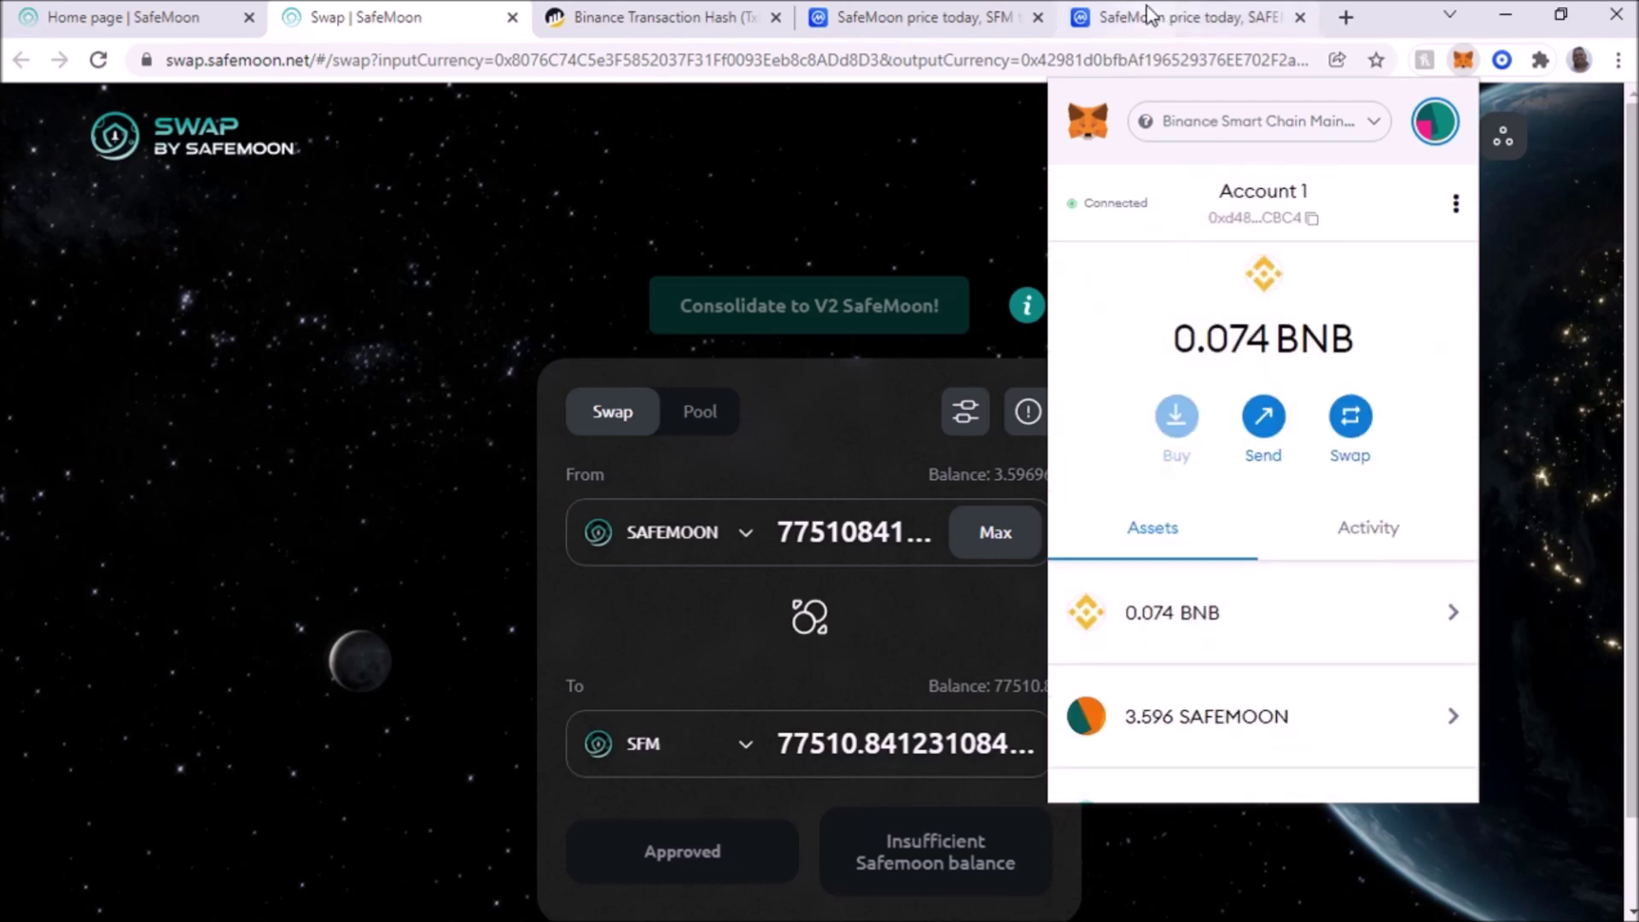
{"action": "left_click", "coordinate": [949, 21]}
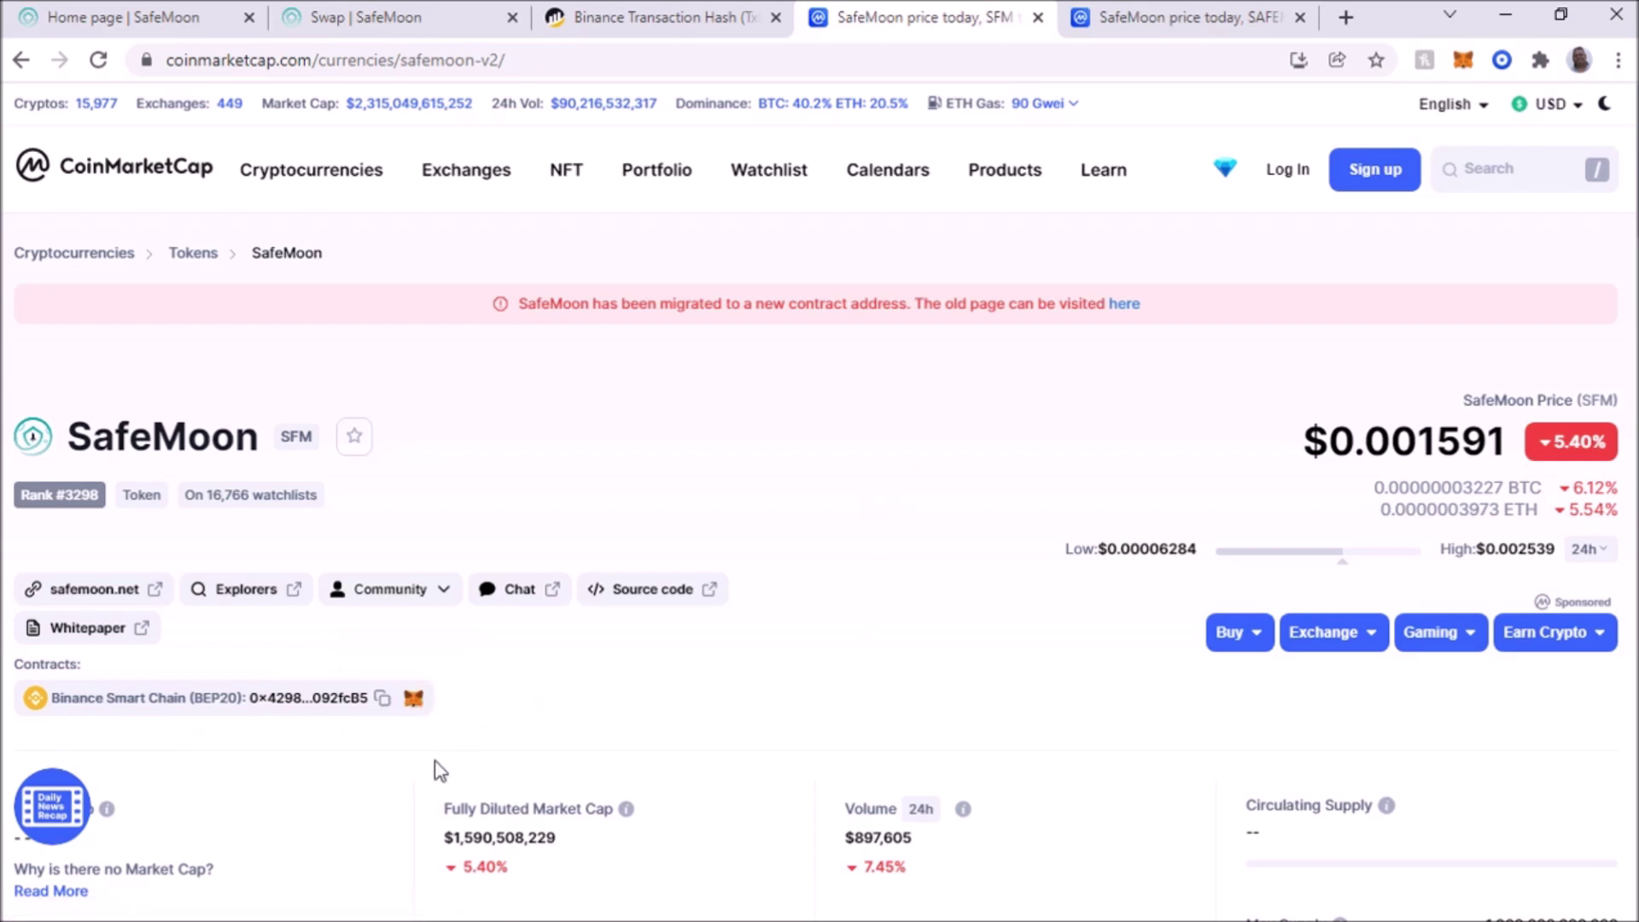
Check the SafeMoon V2 price page showing SFM at $0.001591, then return to SafeMoon Swap
{"action": "left_click", "coordinate": [1466, 61]}
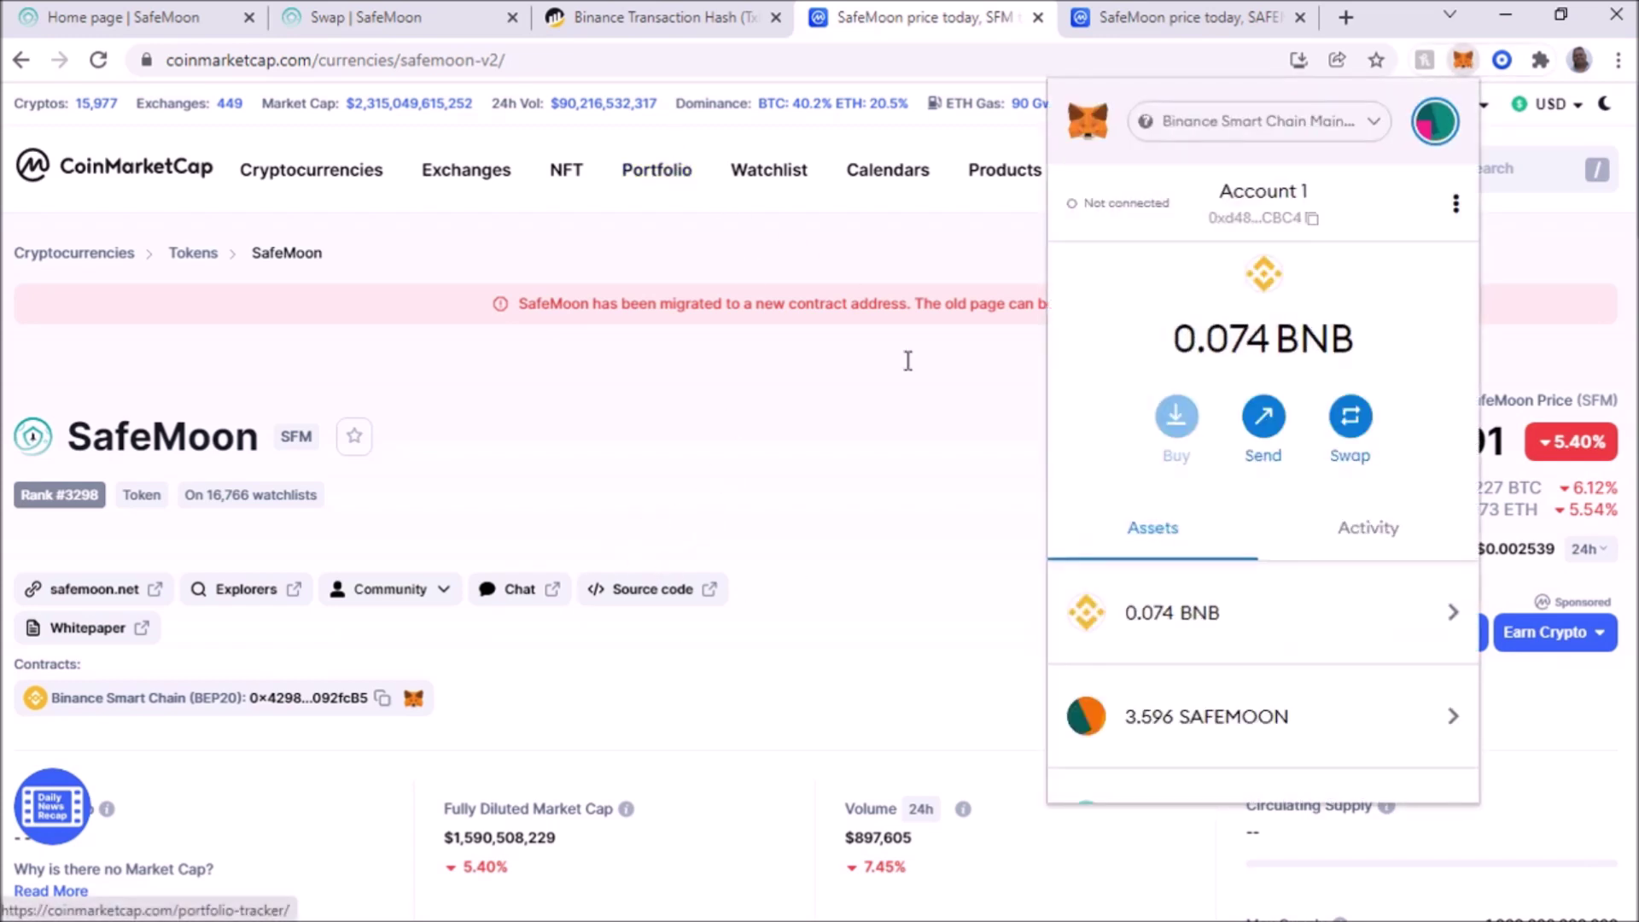
{"action": "left_click", "coordinate": [824, 496]}
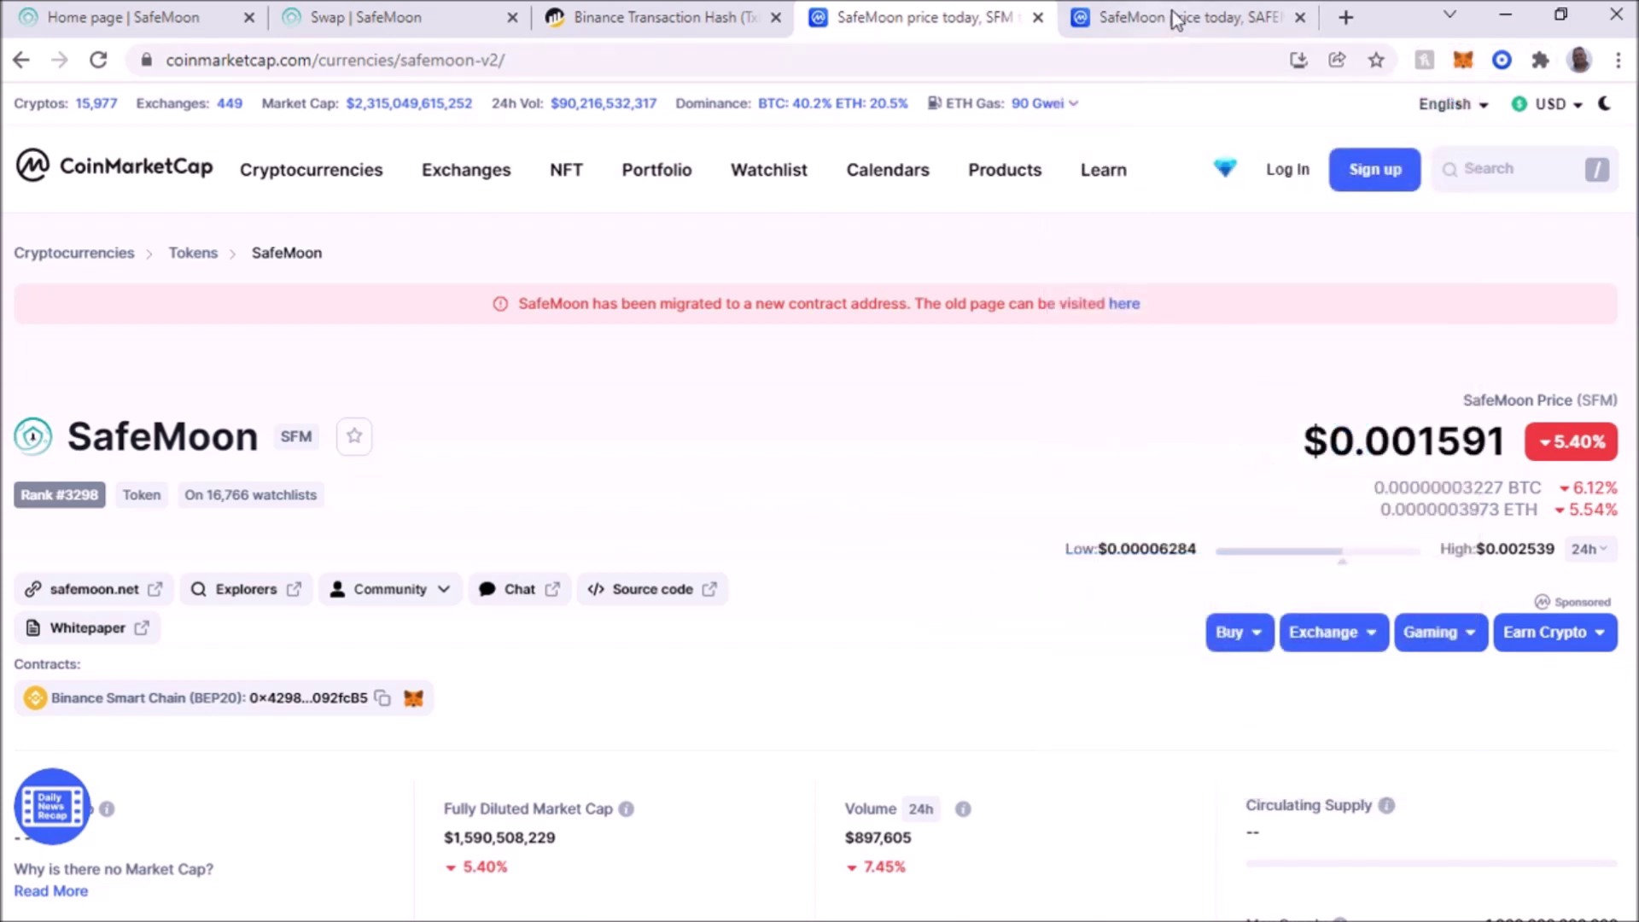
{"action": "left_click", "coordinate": [1210, 20]}
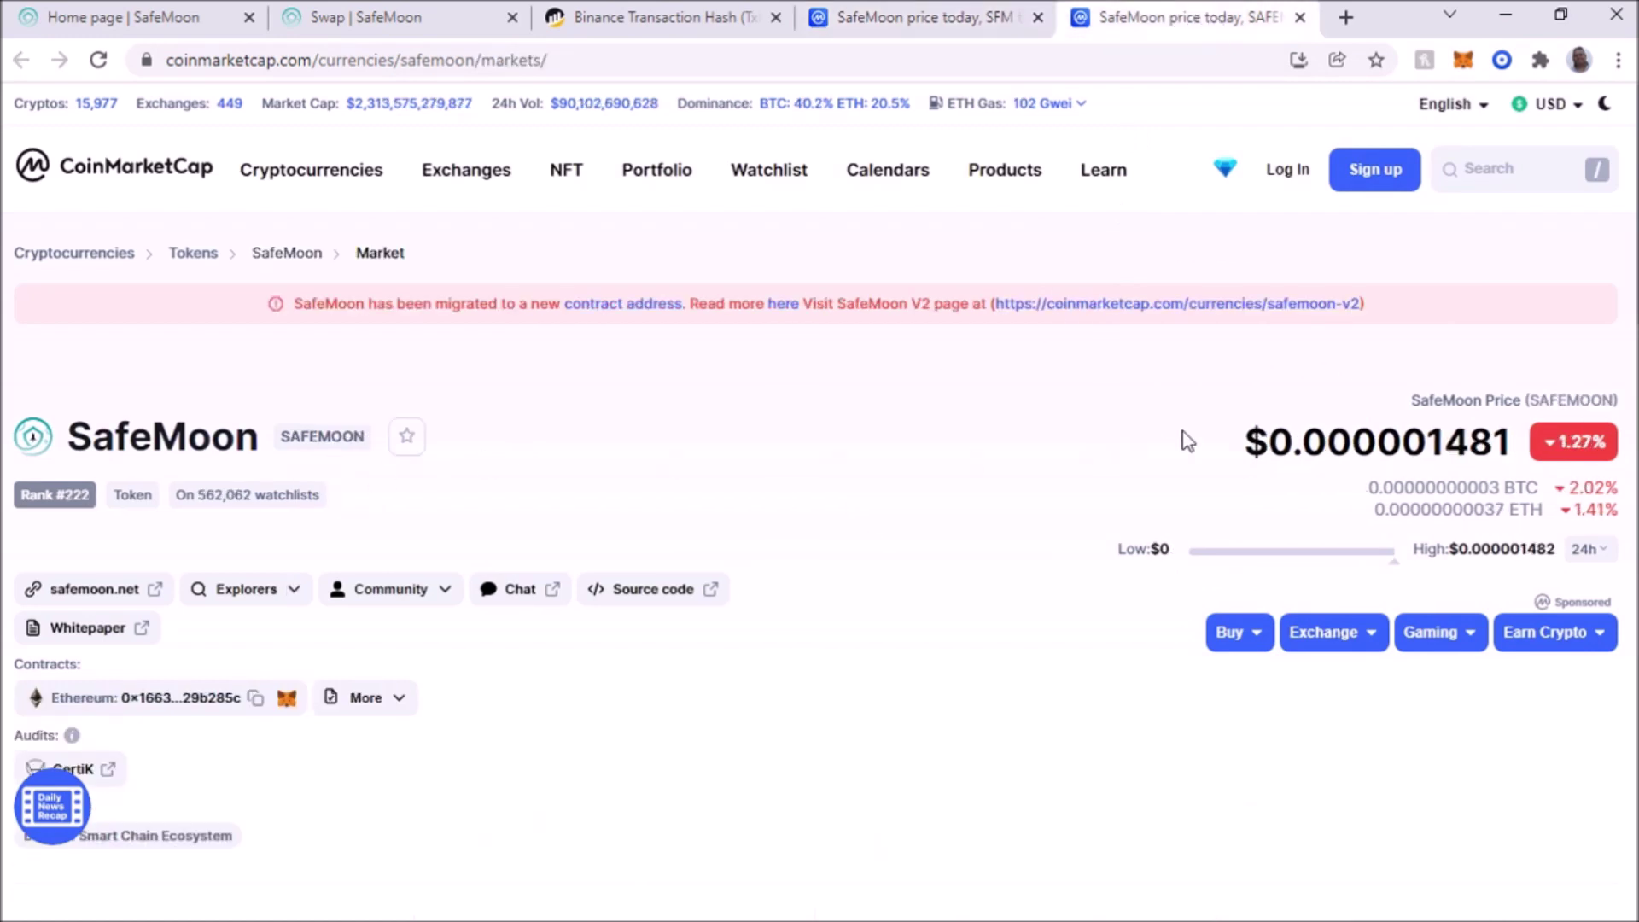
{"action": "left_click", "coordinate": [944, 20]}
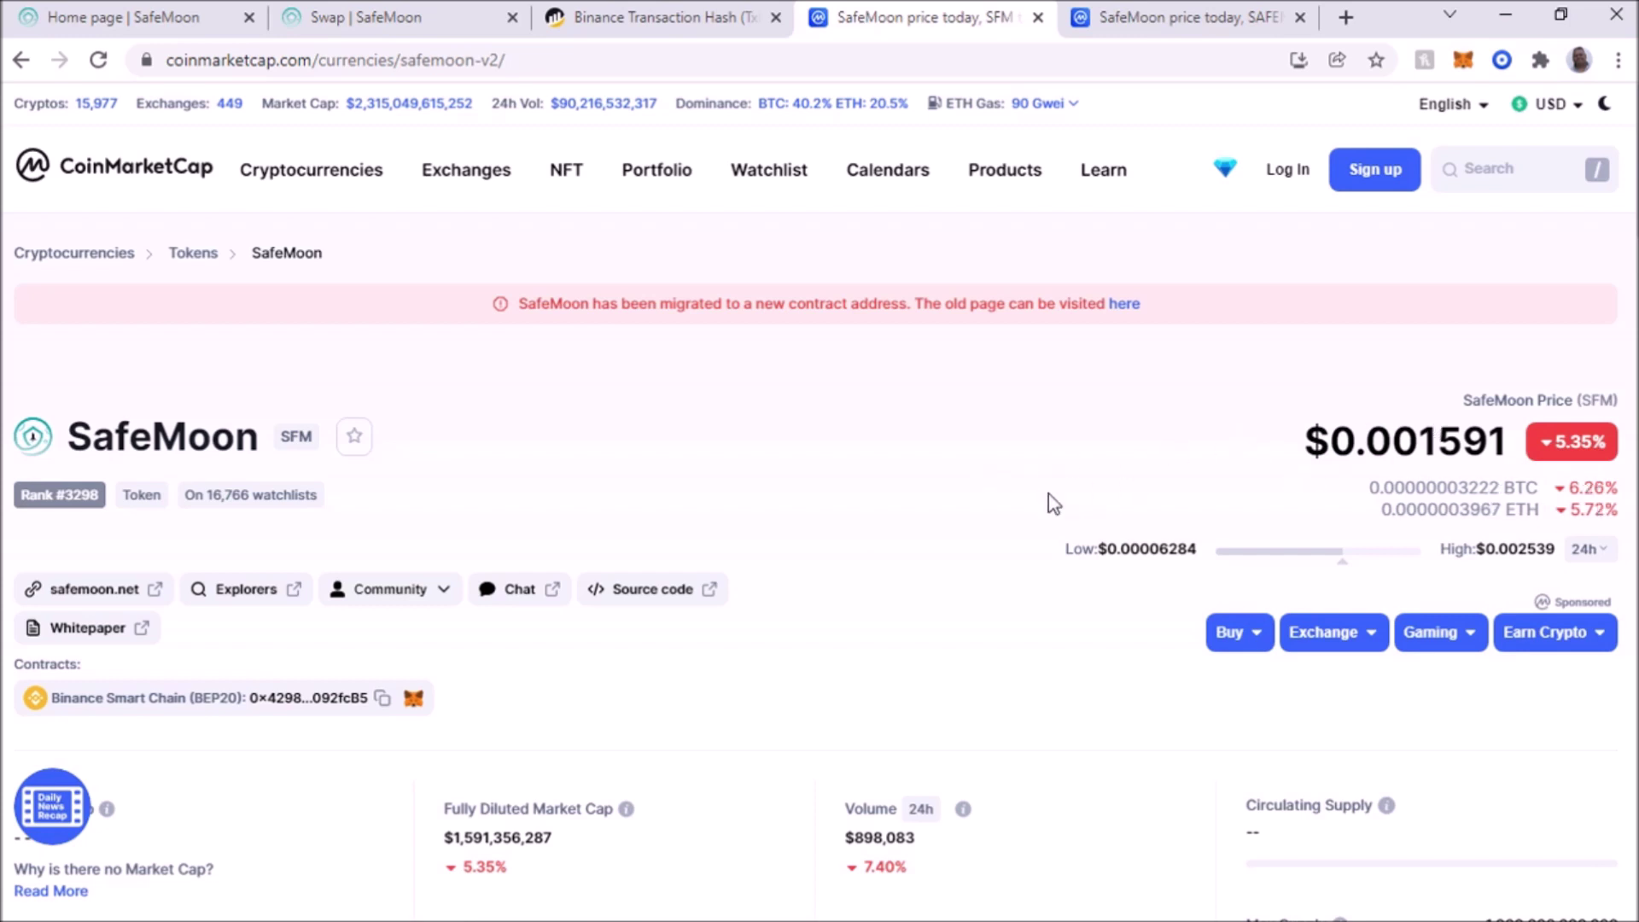
{"action": "left_click", "coordinate": [440, 15]}
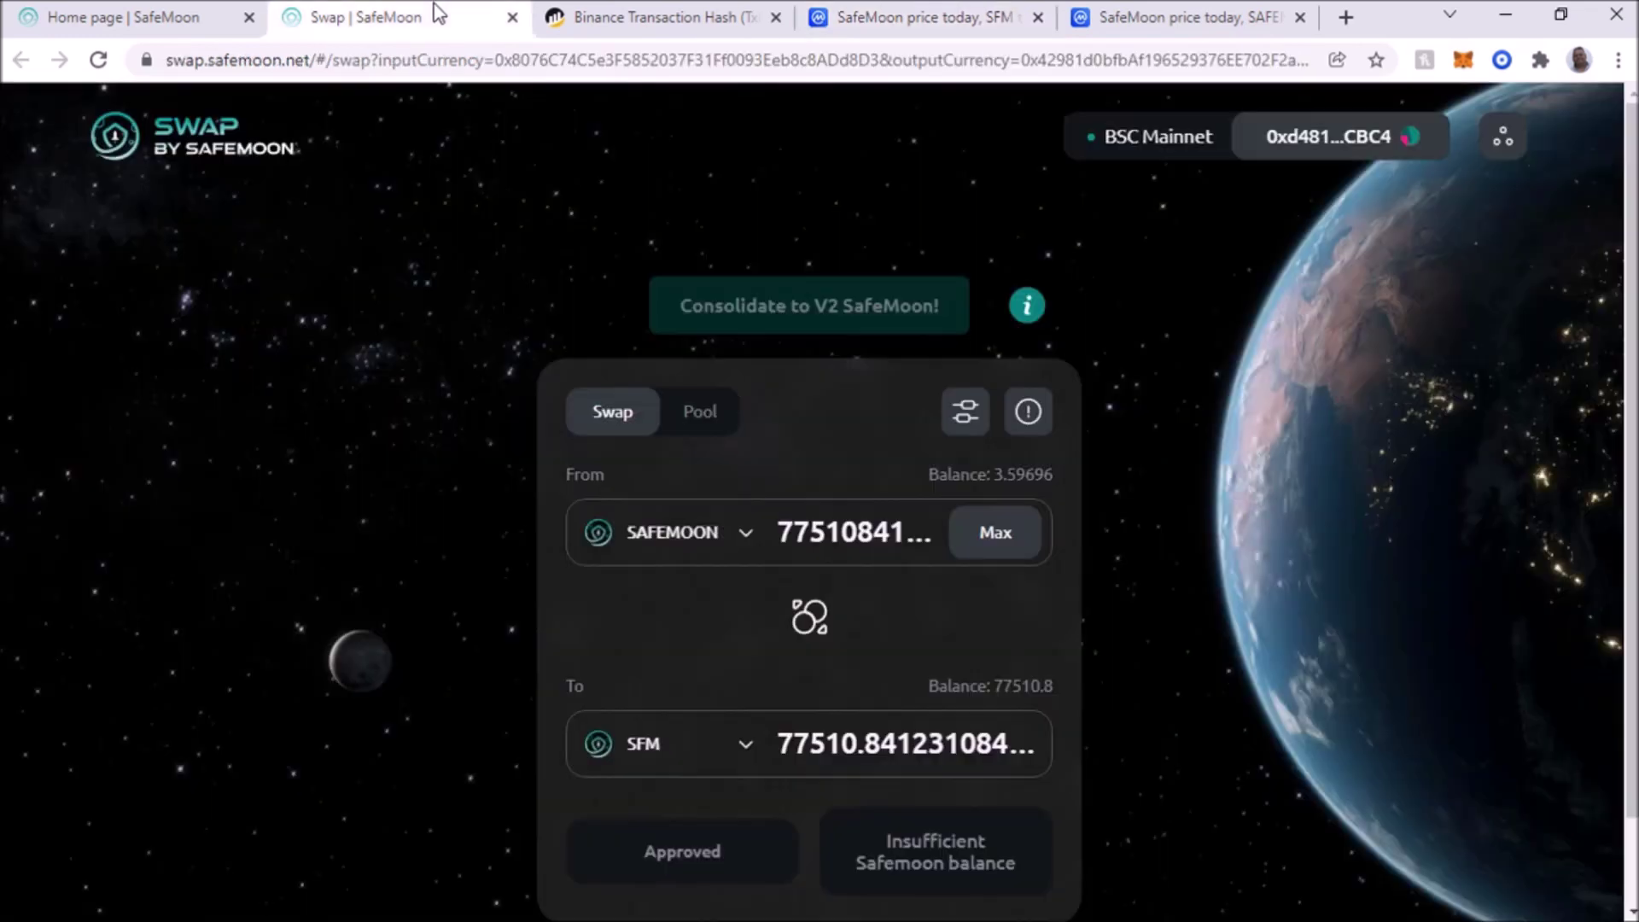